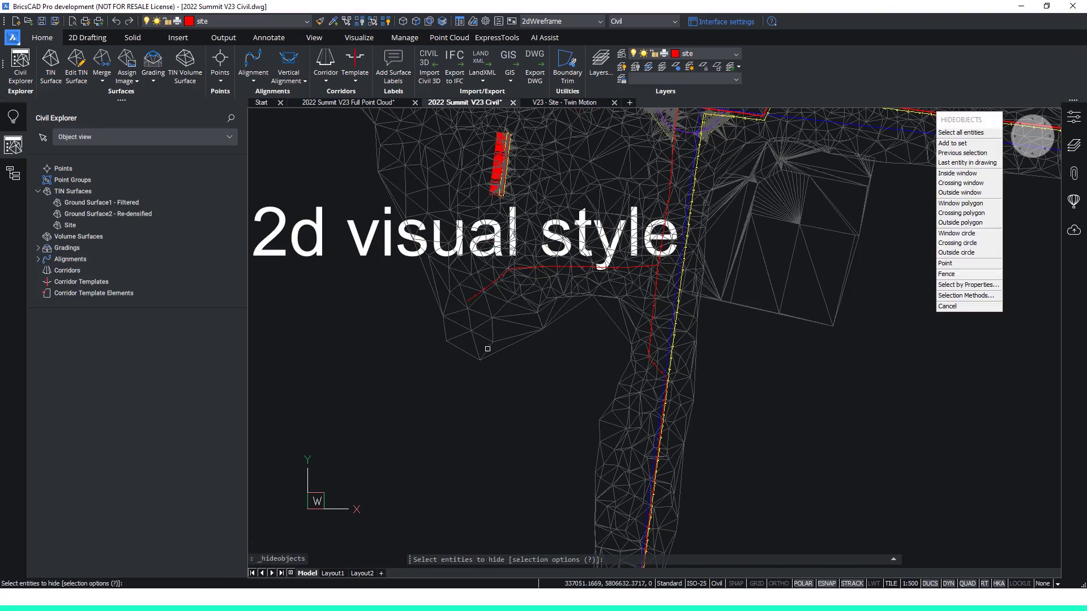
Hide the Ground Surface1 - Filtered and Ground Surface2 - Re-densified TIN surfaces with a crossing selection over their mesh.
left_click(489, 370)
left_click(452, 342)
key("Return")
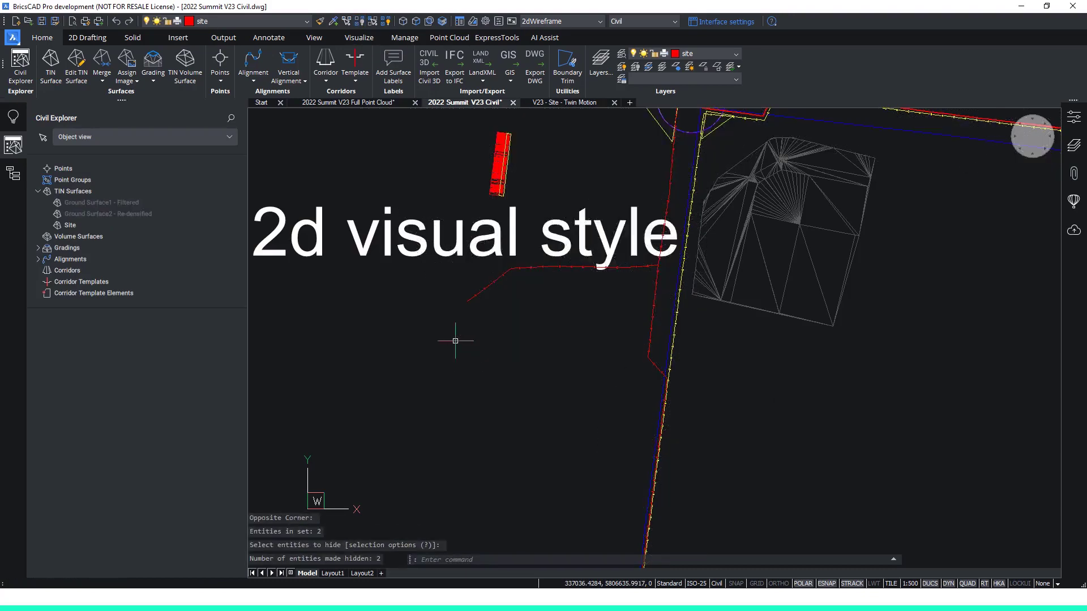
Turn on contours in the visual style of the Site TIN surface.
scroll(925, 126, "up", 4)
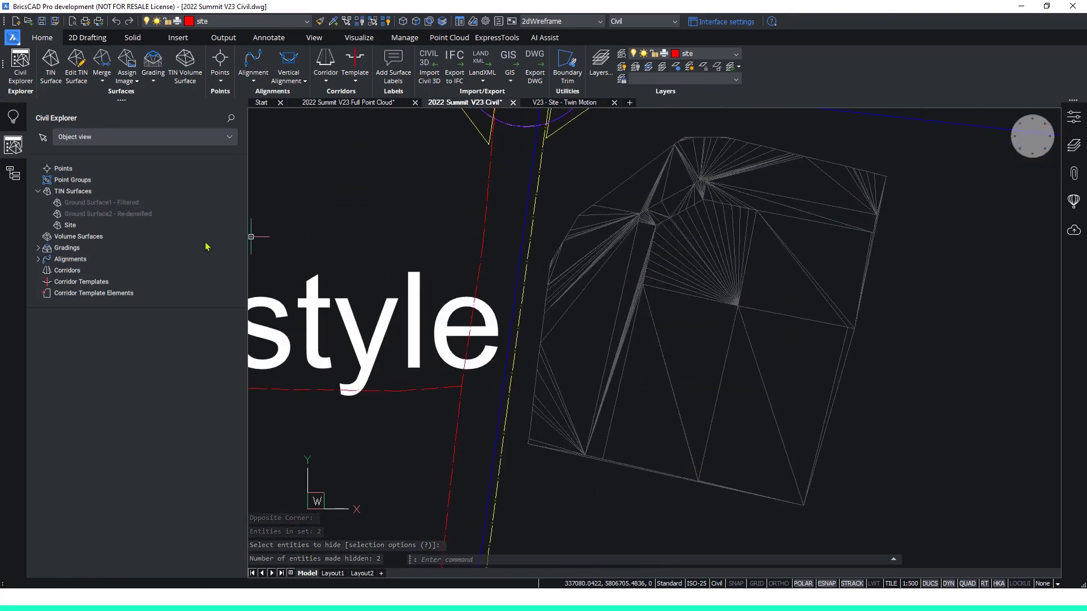
left_click(70, 225)
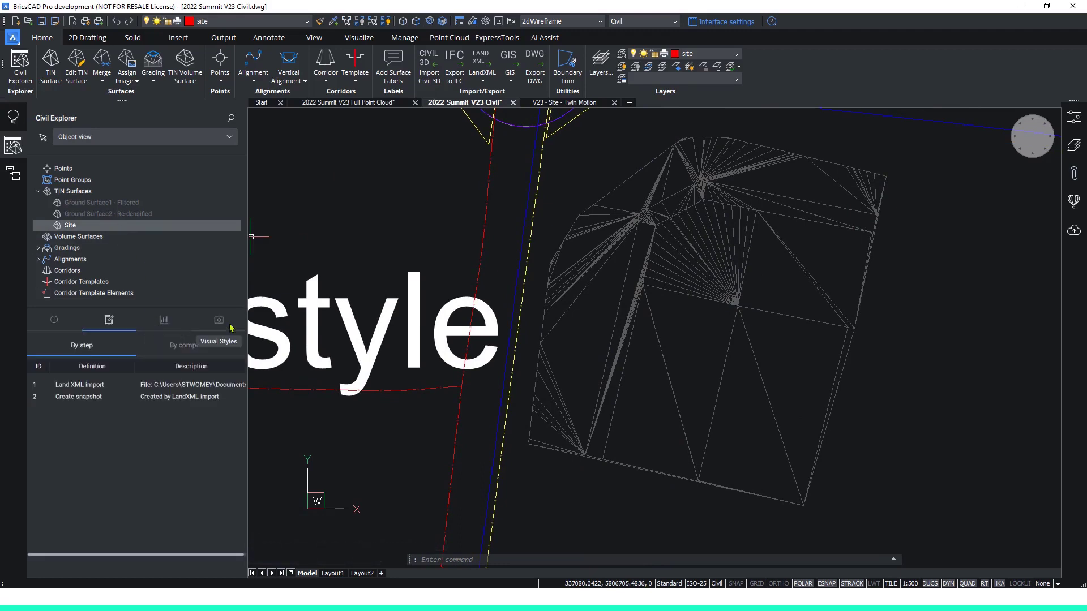
left_click(218, 322)
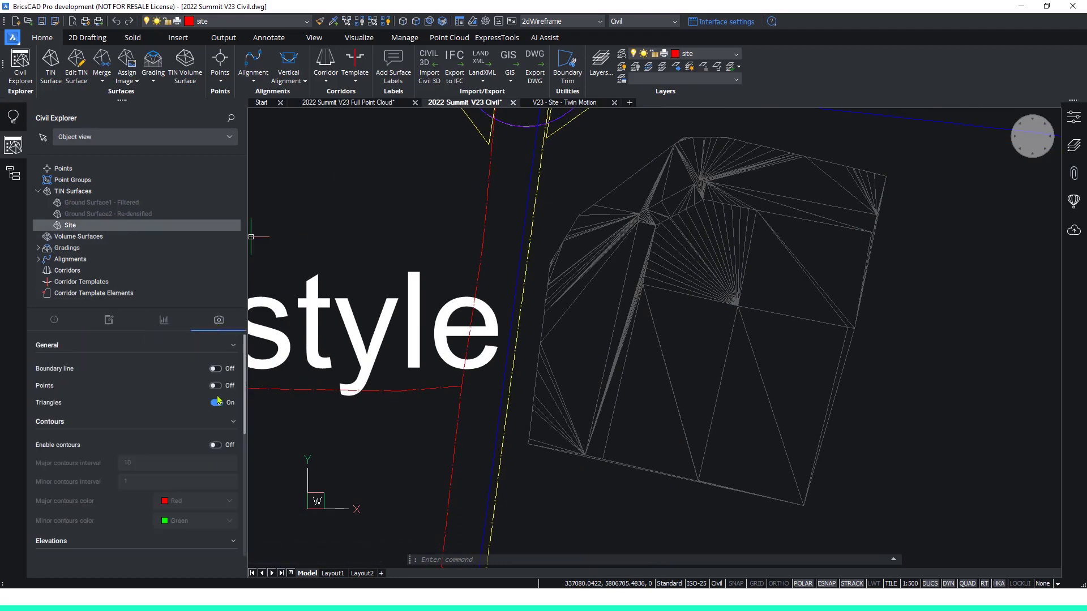
left_click(215, 446)
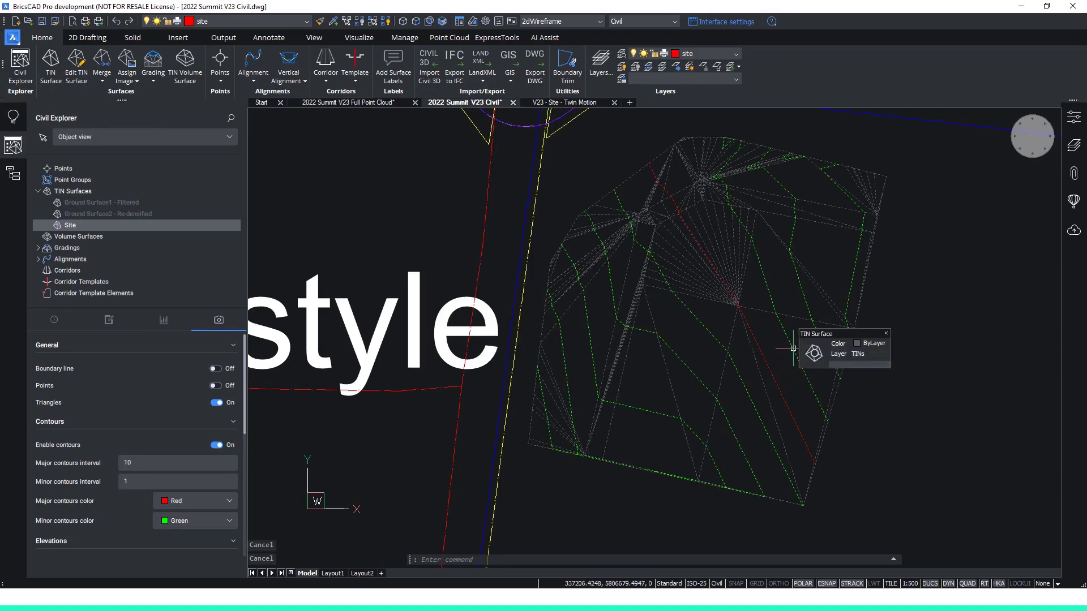
Add contour labels to the Site surface in the Default major and minor styles, along a line from the surface's middle past its southern edge.
left_click(843, 360)
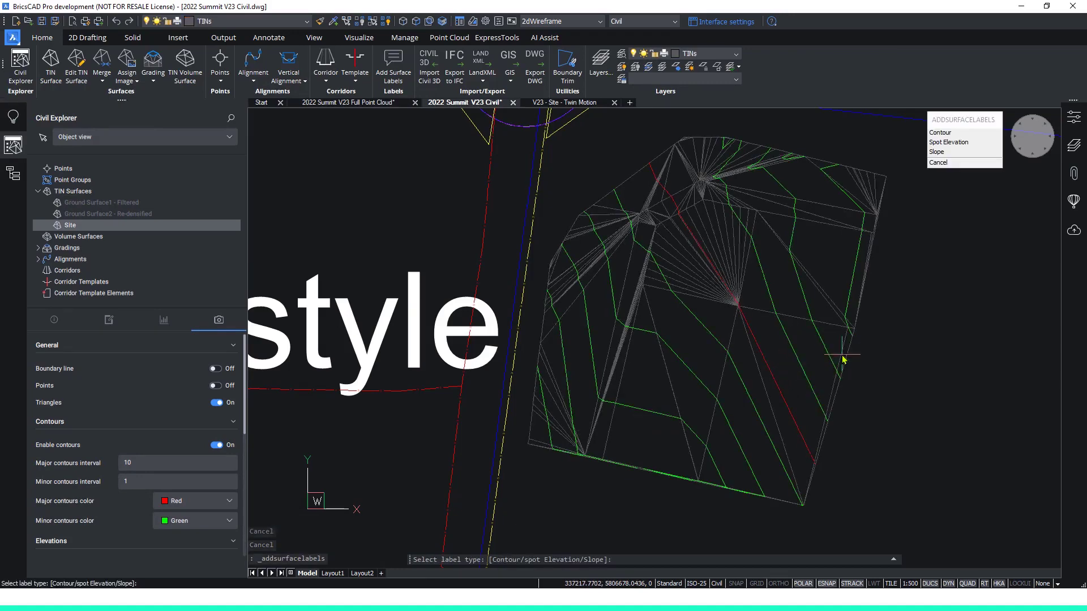
left_click(968, 132)
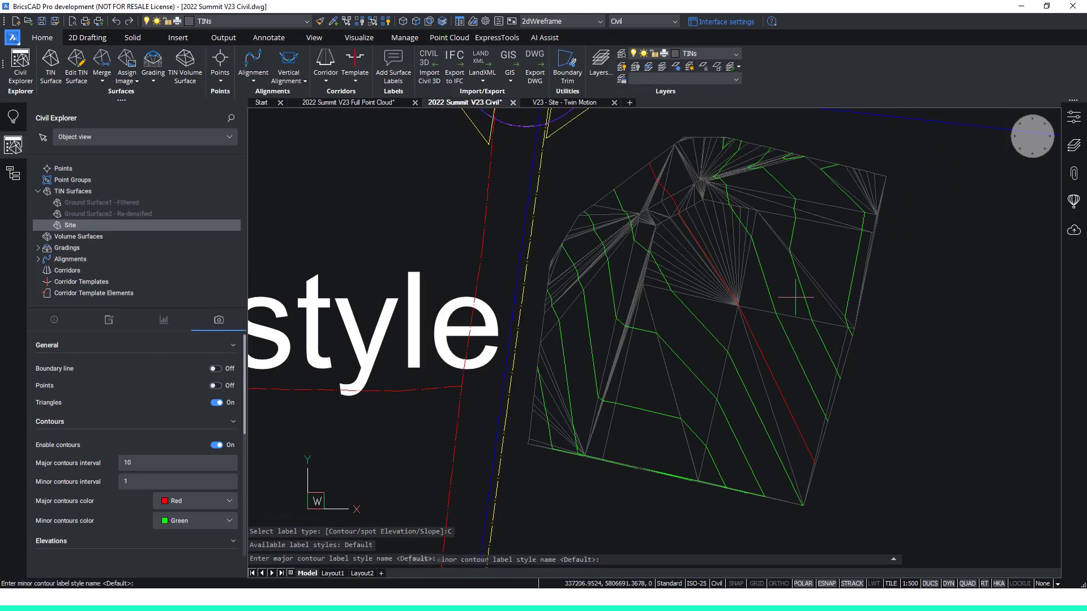
key("Return")
key("Return")
left_click(736, 299)
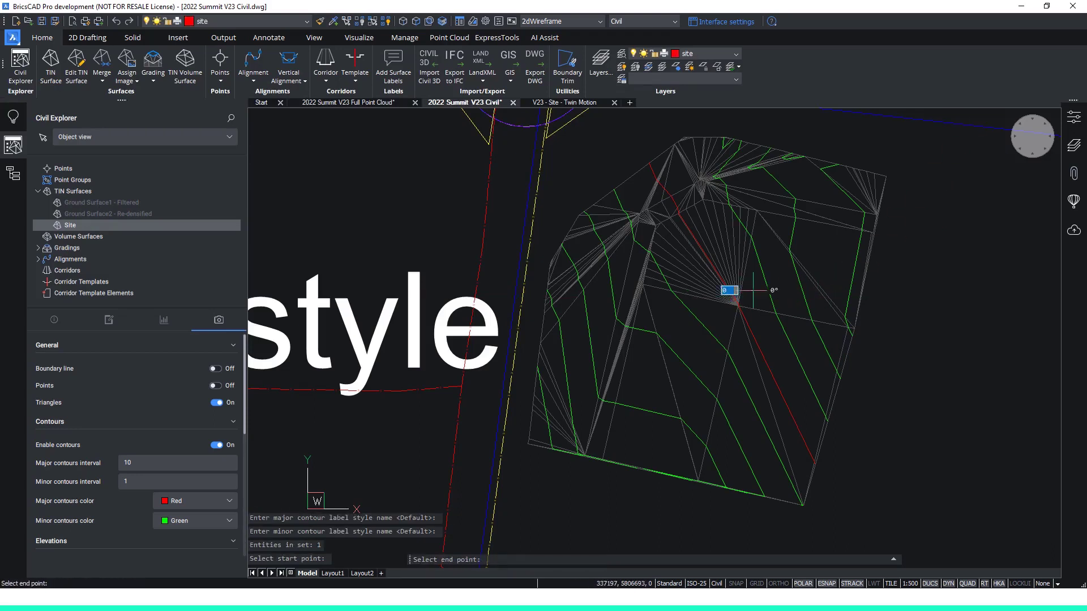
left_click(667, 515)
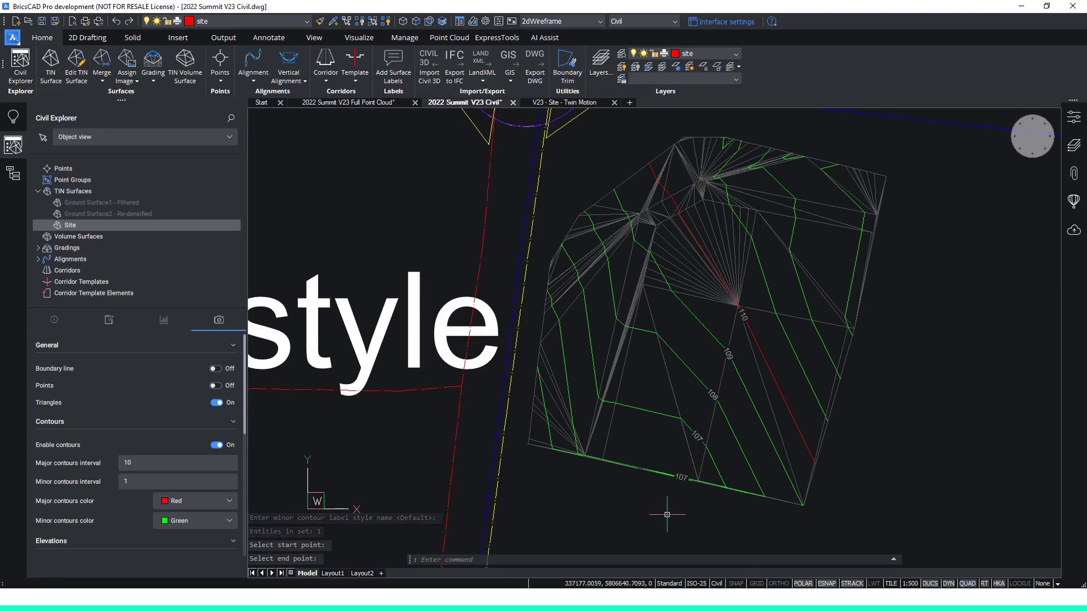
Shift the southern end of the contour label line slightly east so the labels slide along their contours.
left_click(681, 481)
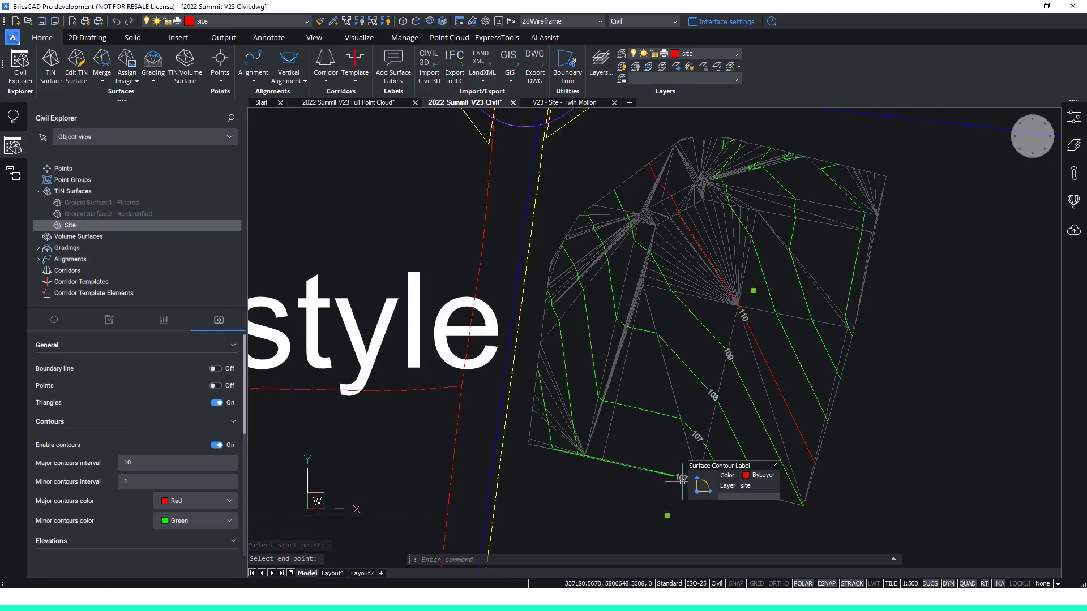
left_click(666, 516)
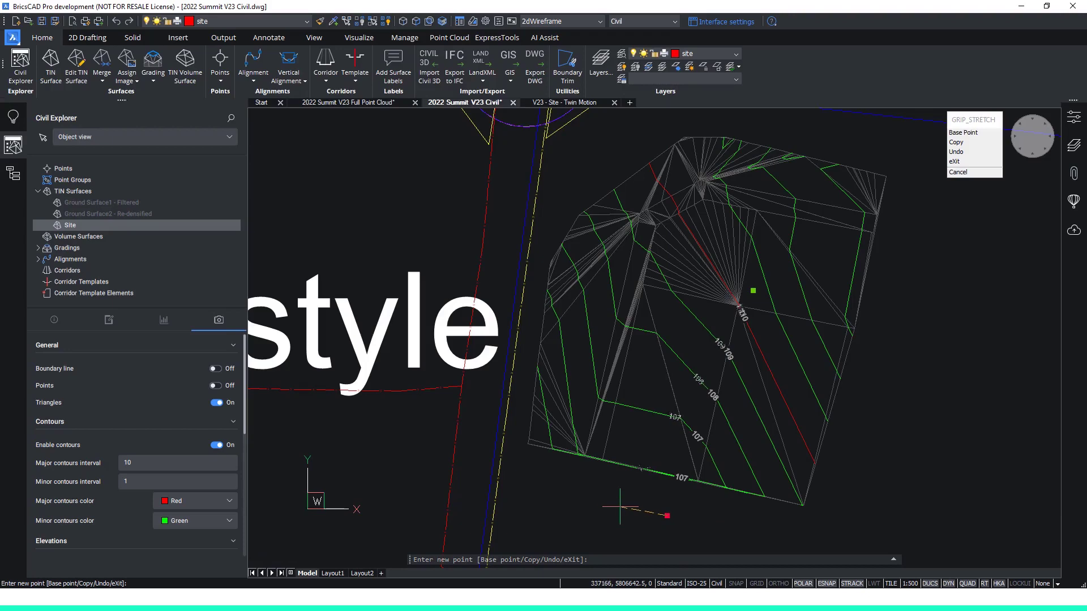
left_click(678, 516)
key("Escape")
key("Escape")
key("Escape")
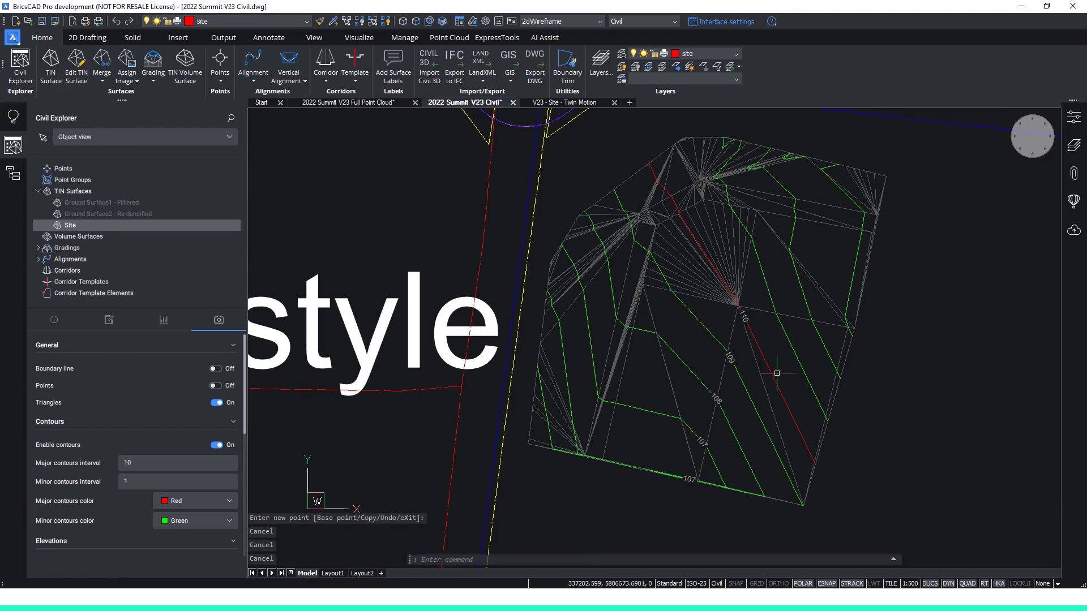
Place a spot elevation label with the Default label and symbol styles between the 108 and 109 contours on the Site surface.
key("Return")
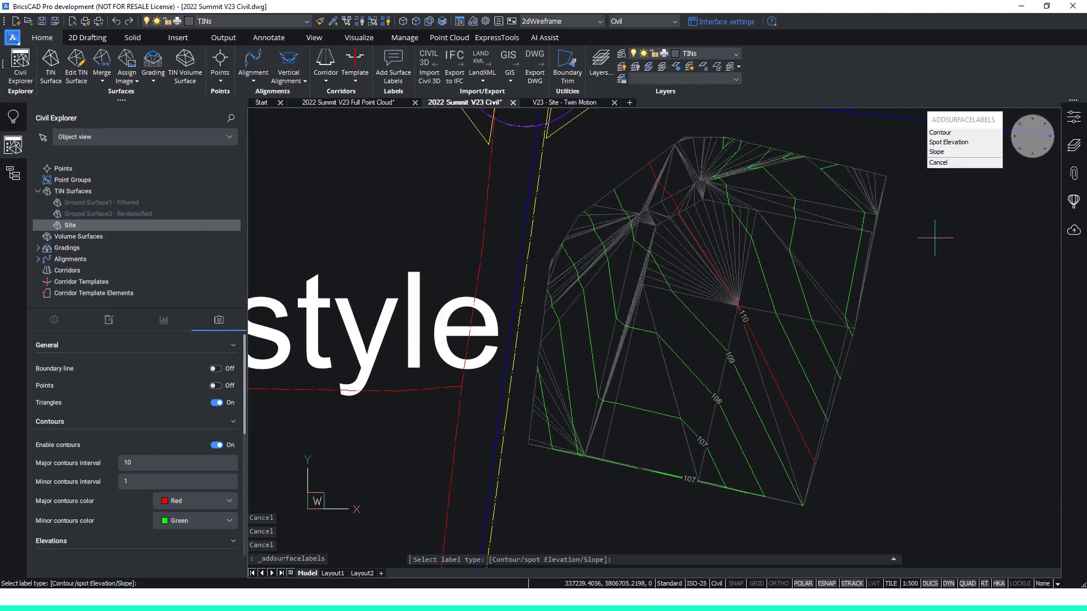
left_click(951, 145)
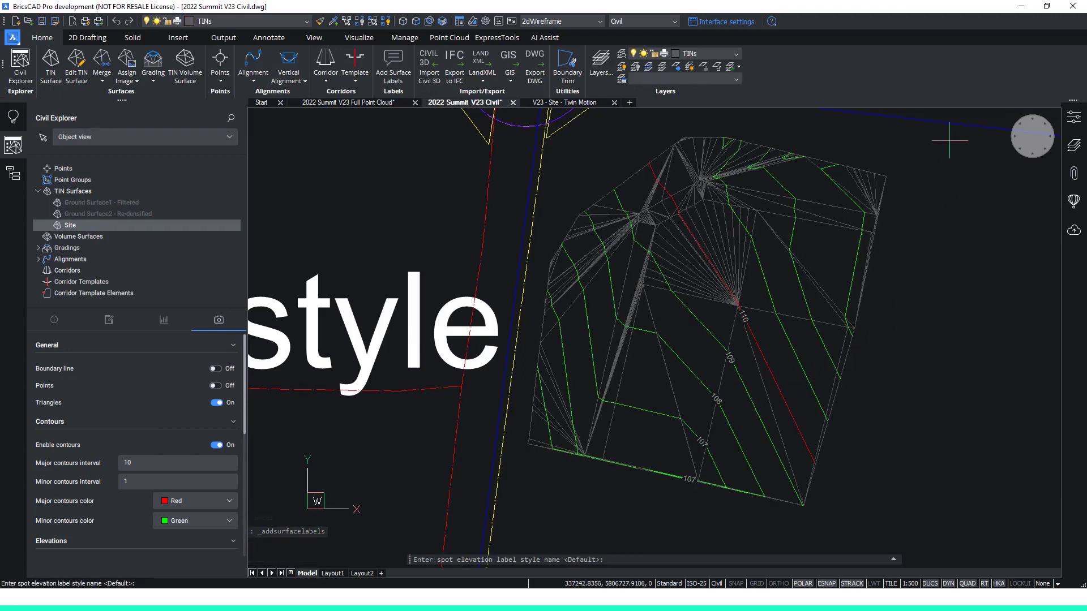
key("Return")
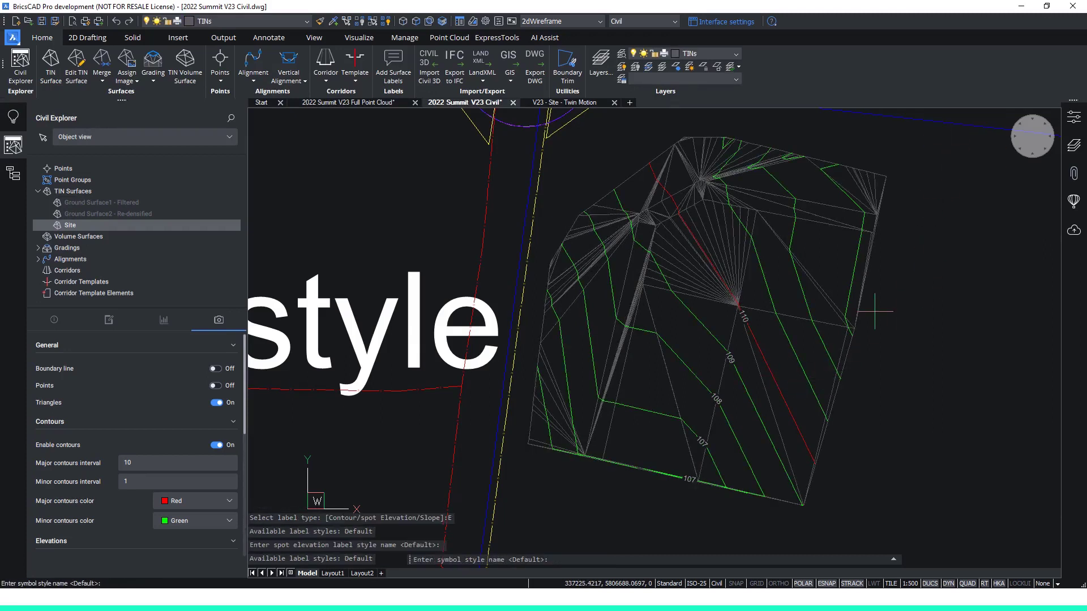
key("Return")
scroll(793, 396, "up", 3)
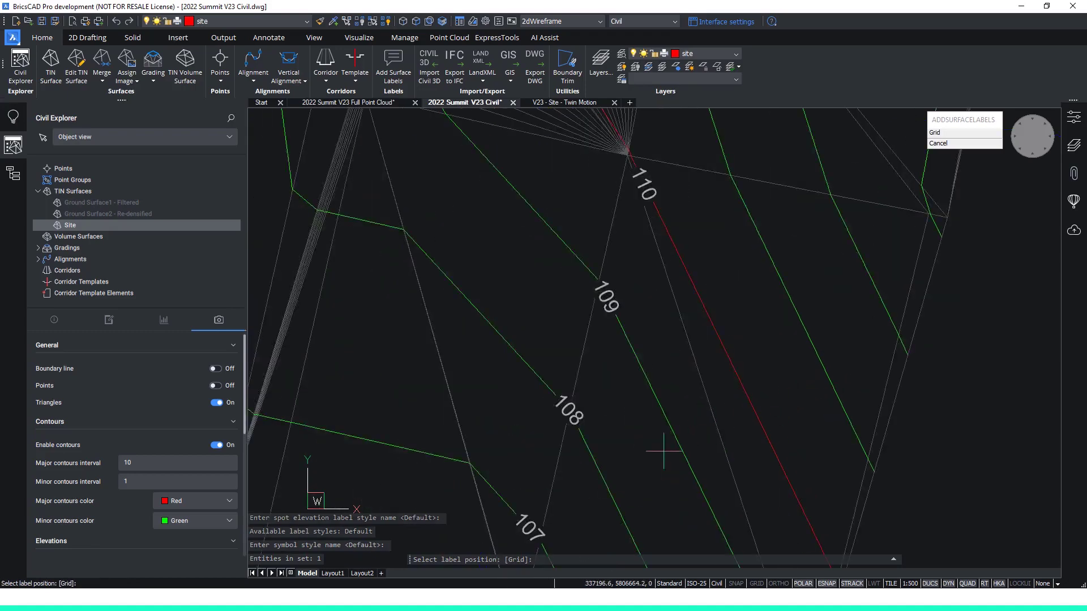
left_click(639, 451)
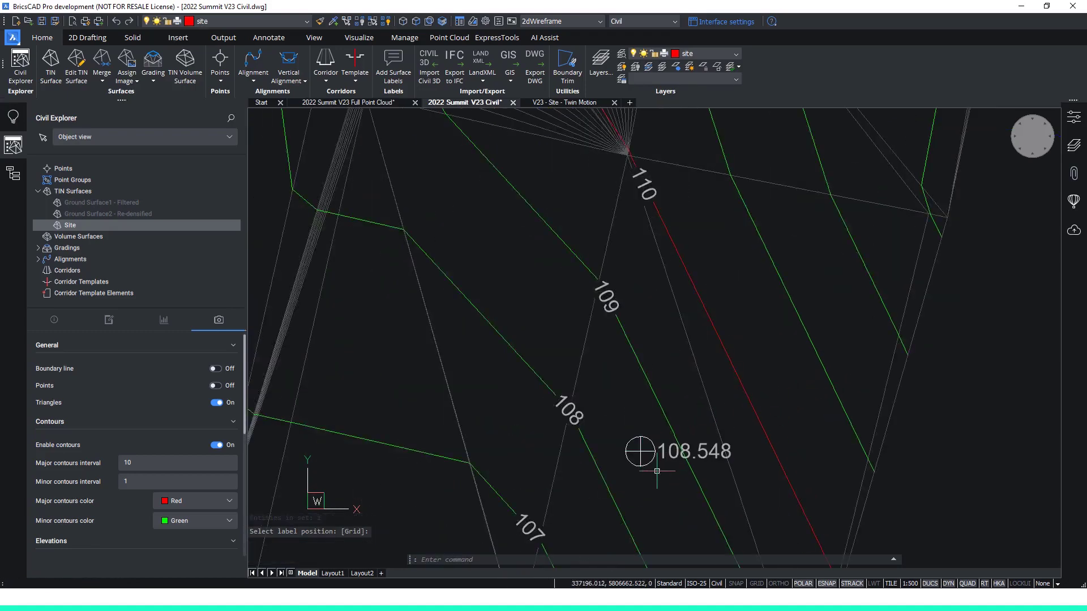
key("Escape")
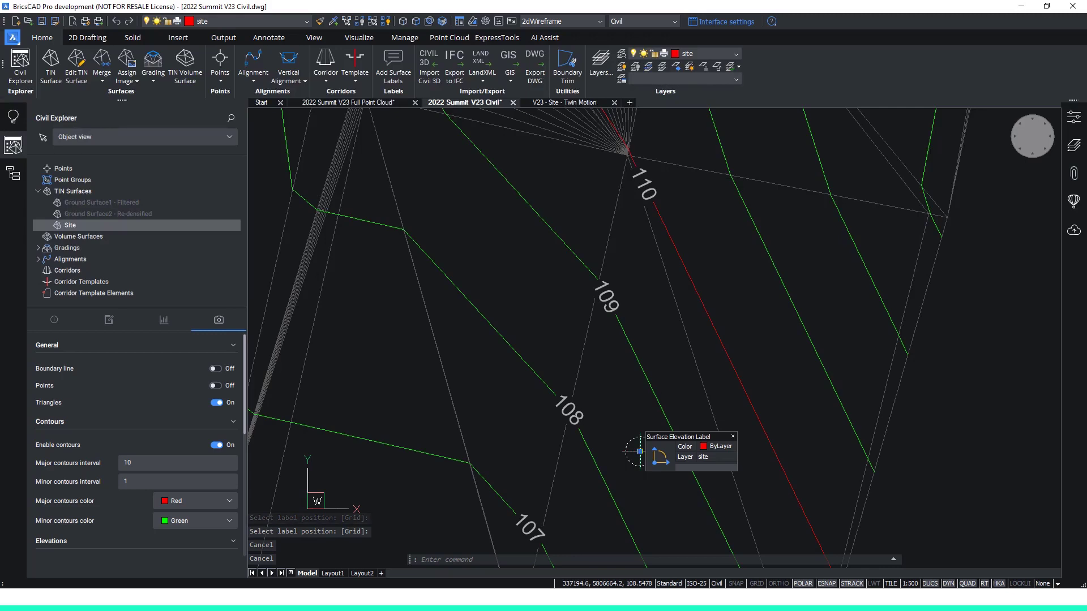
Move the spot elevation label slightly north, keeping it between the 108 and 109 contours.
left_click(640, 452)
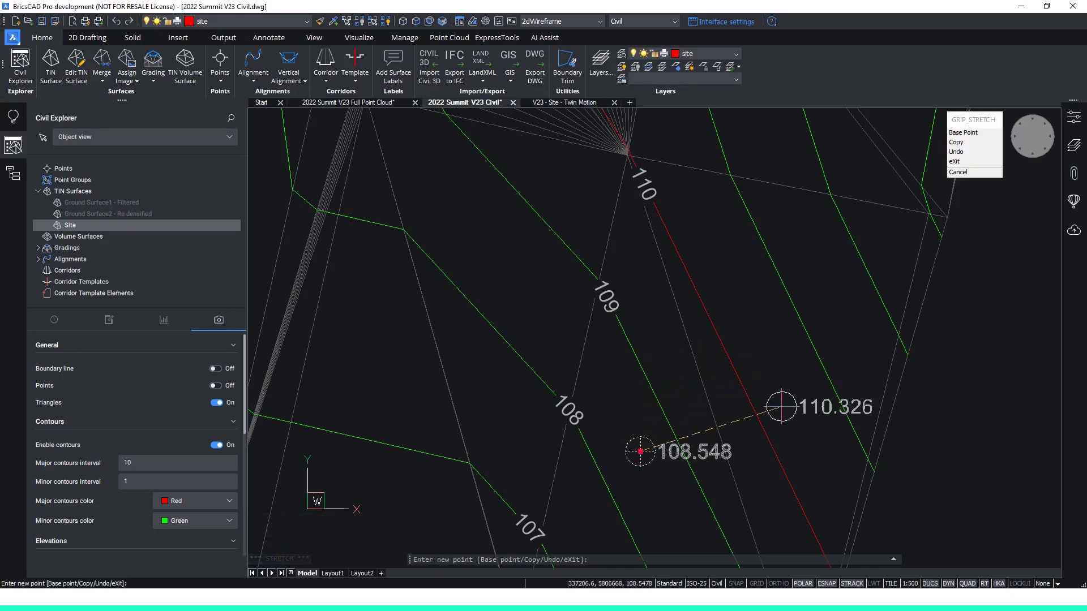
left_click(640, 421)
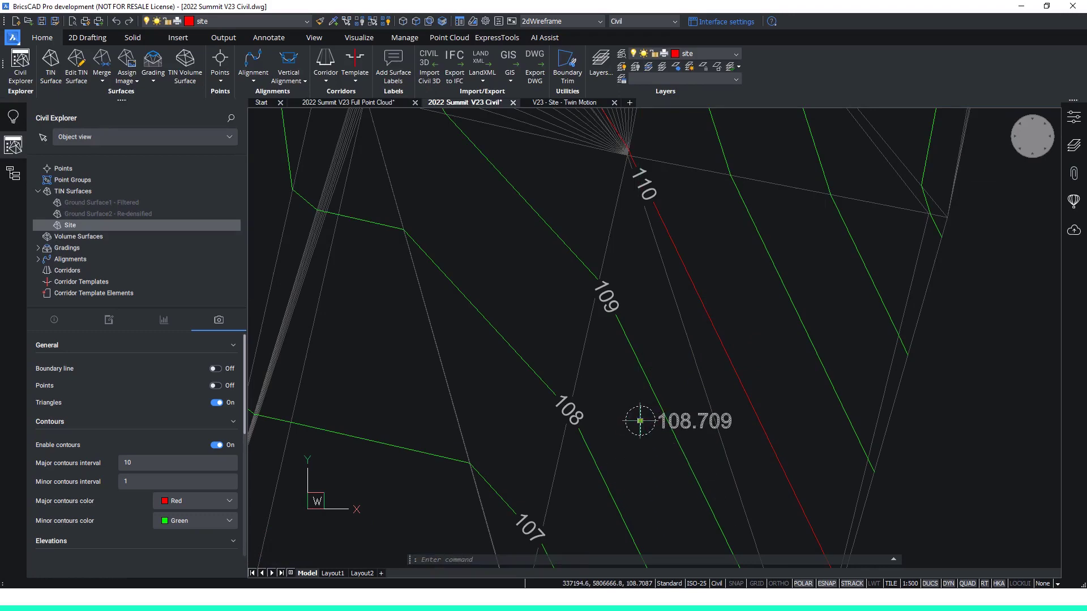
key("Escape")
key("Escape")
key("Escape")
Smoothen the Site surface at two overlapping locations around the jagged contour near its northern edge, using a radius of 10.
scroll(712, 378, "down", 4)
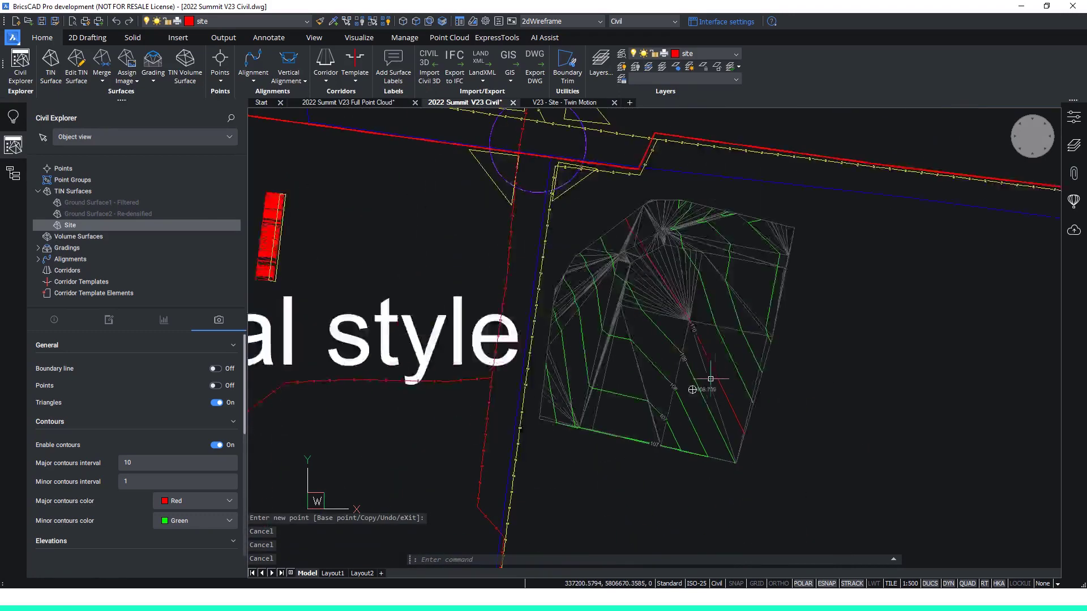
scroll(729, 253, "up", 2)
scroll(729, 252, "down", 2)
scroll(716, 284, "up", 5)
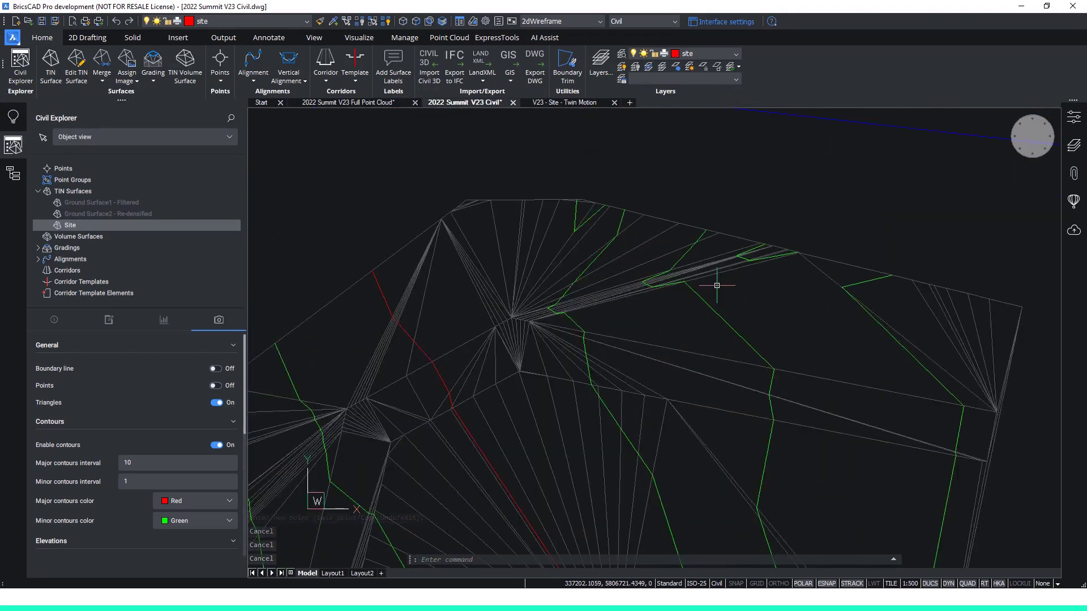
middle_click_drag(711, 297, 730, 328)
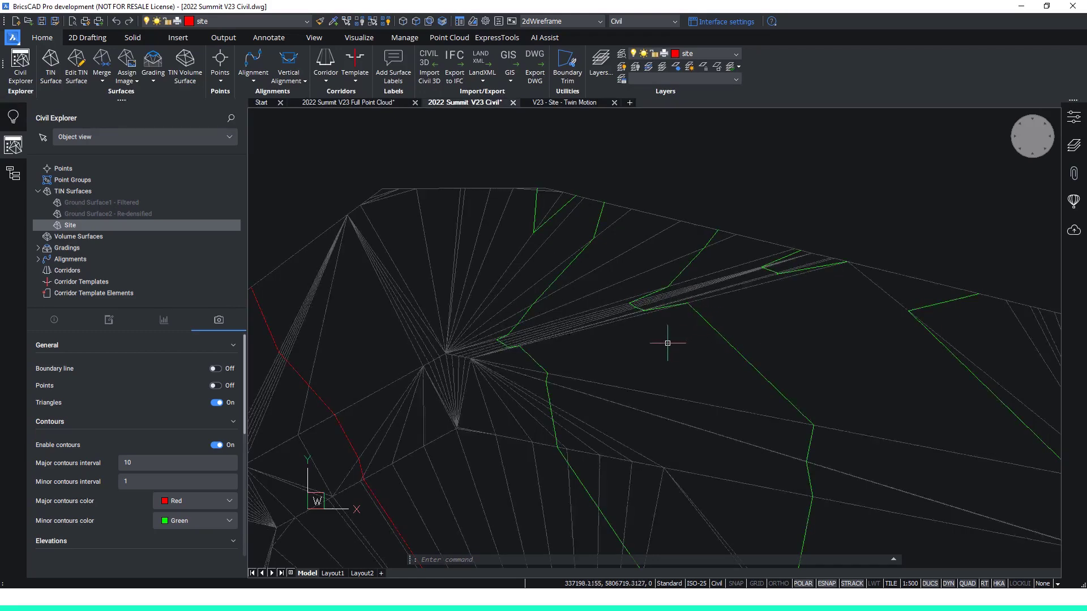
mouse_move(625, 324)
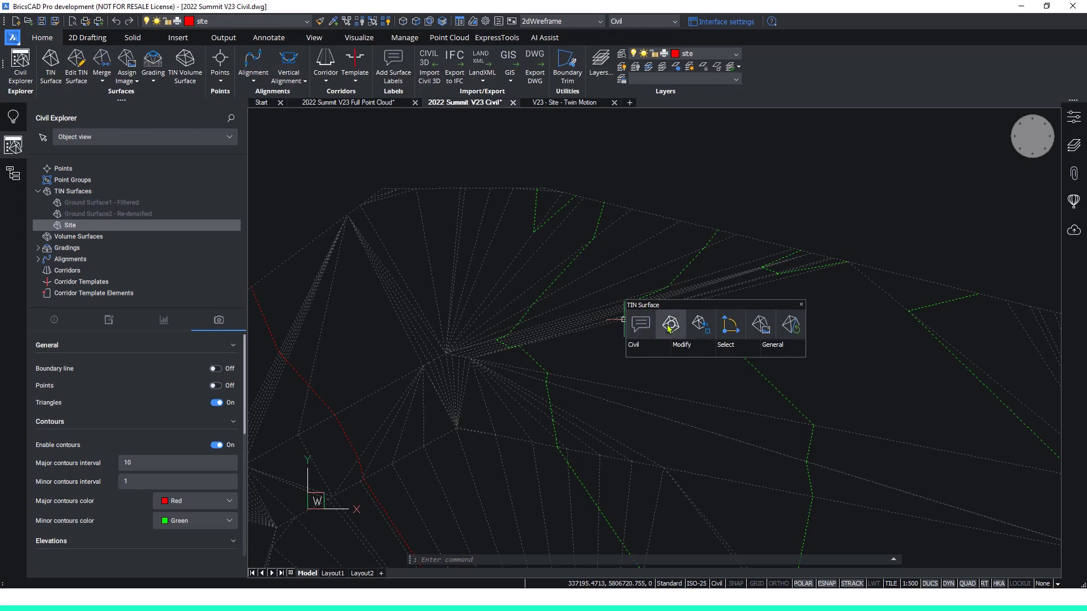
left_click(669, 327)
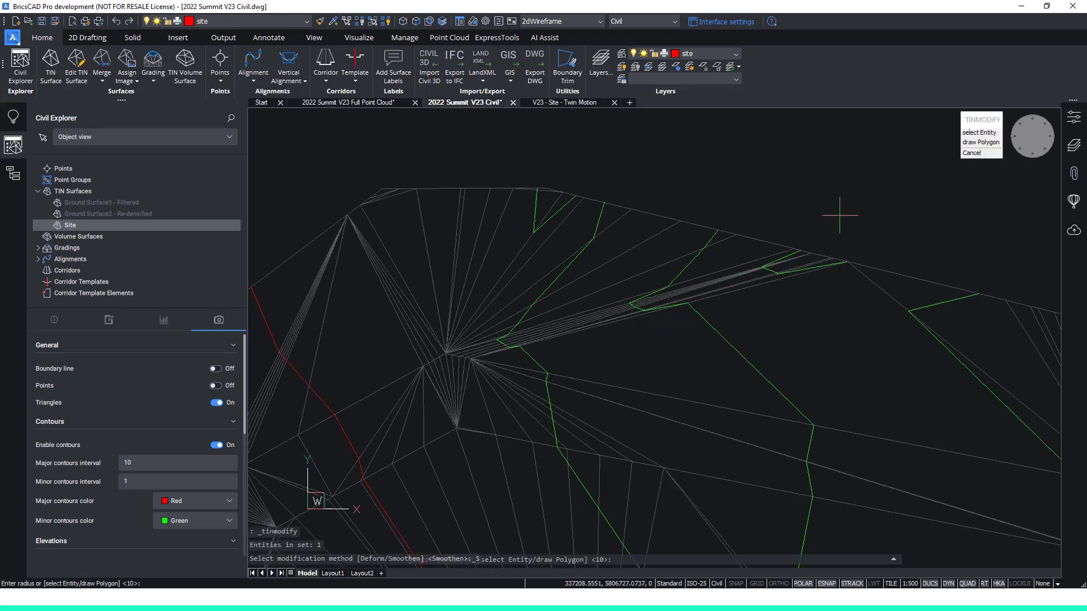
key("Return")
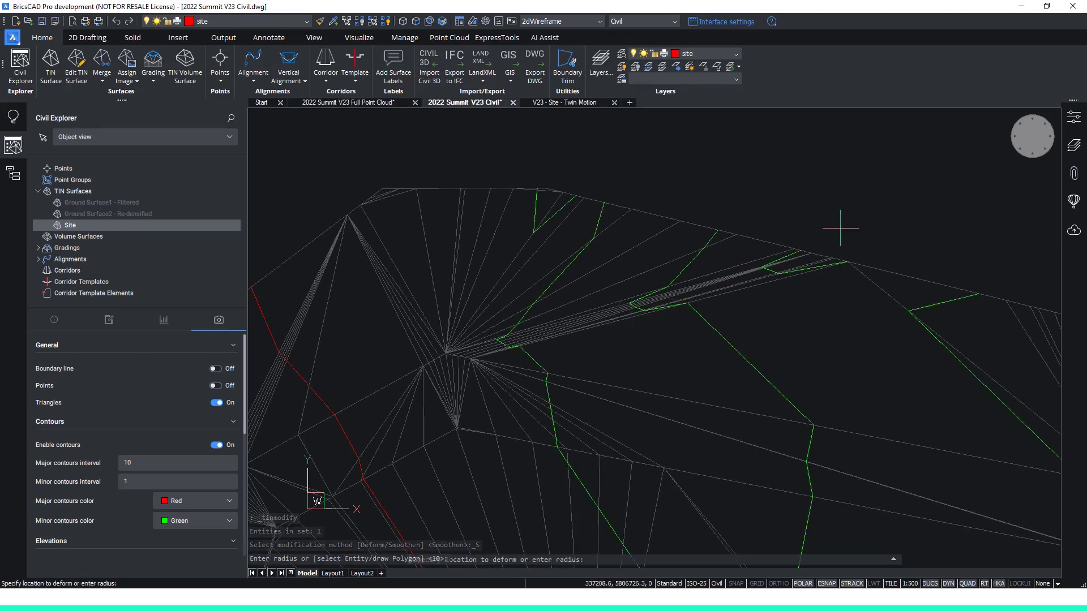
left_click(803, 284)
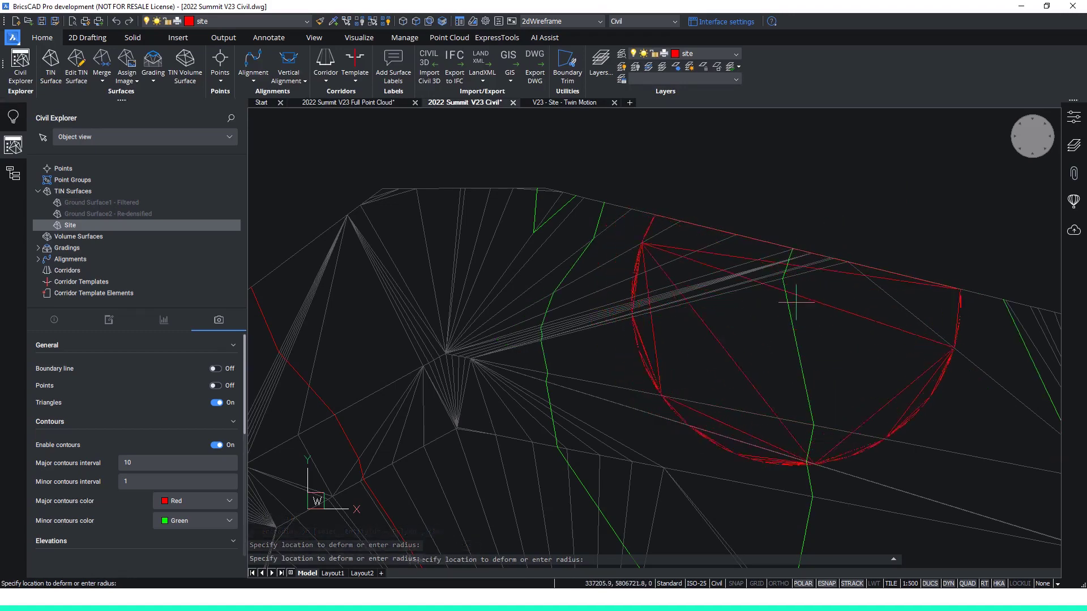
key("Escape")
key("Escape")
Swap the long diagonal triangle edge near the north-east corner of the Site surface.
scroll(815, 320, "down", 2)
middle_click_drag(808, 324, 753, 330)
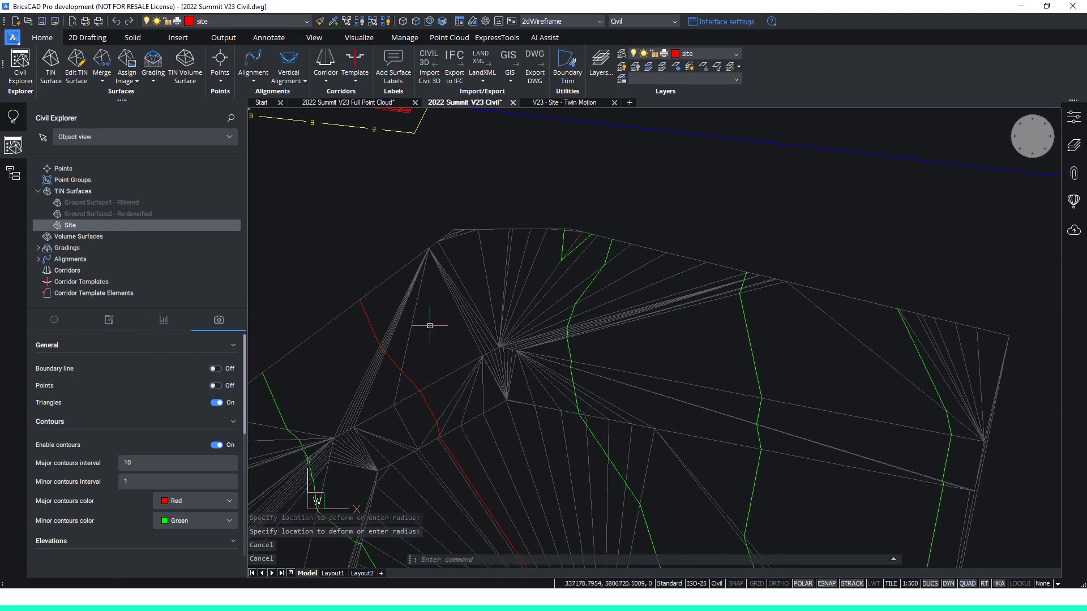
right_click(213, 232)
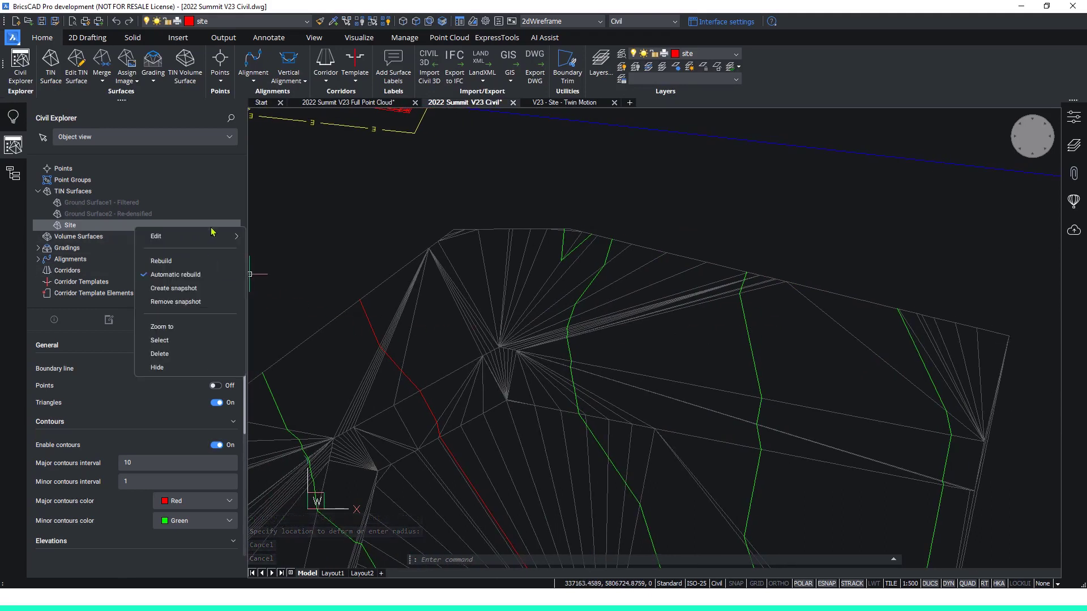
mouse_move(210, 239)
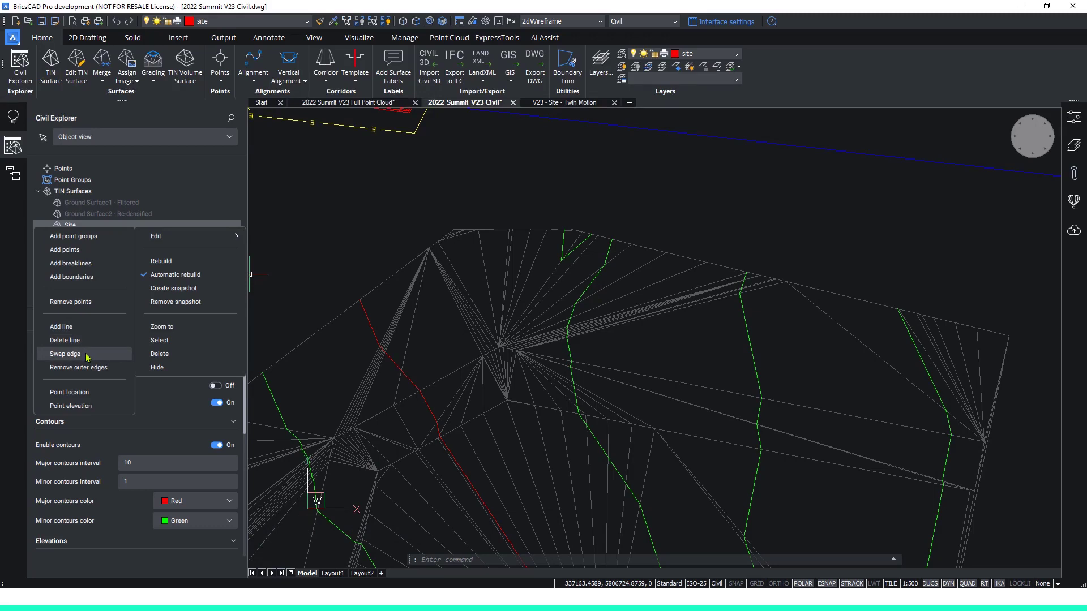
left_click(65, 353)
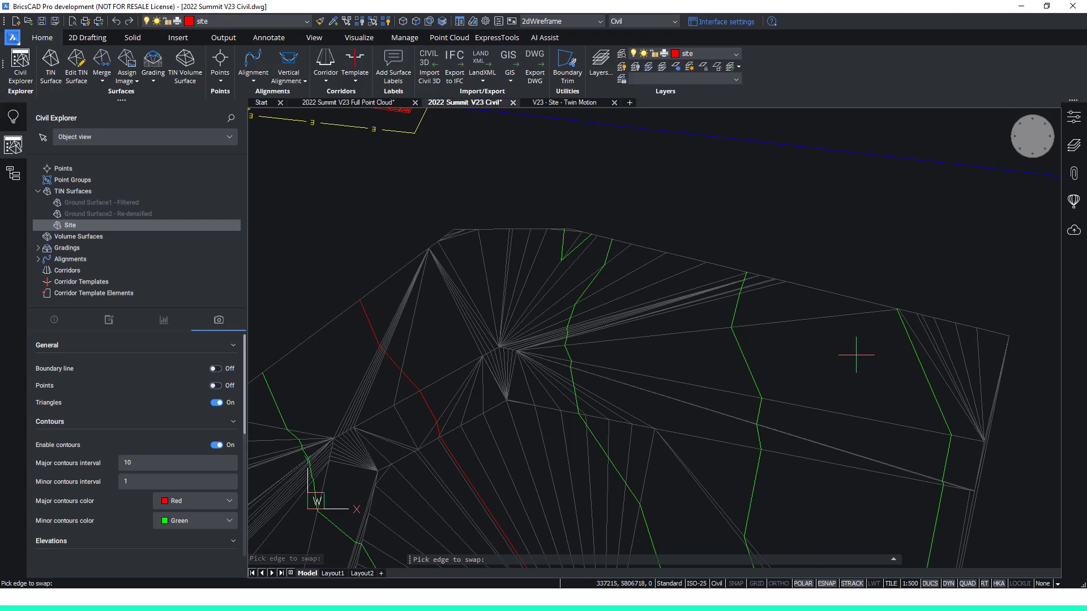
key("Escape")
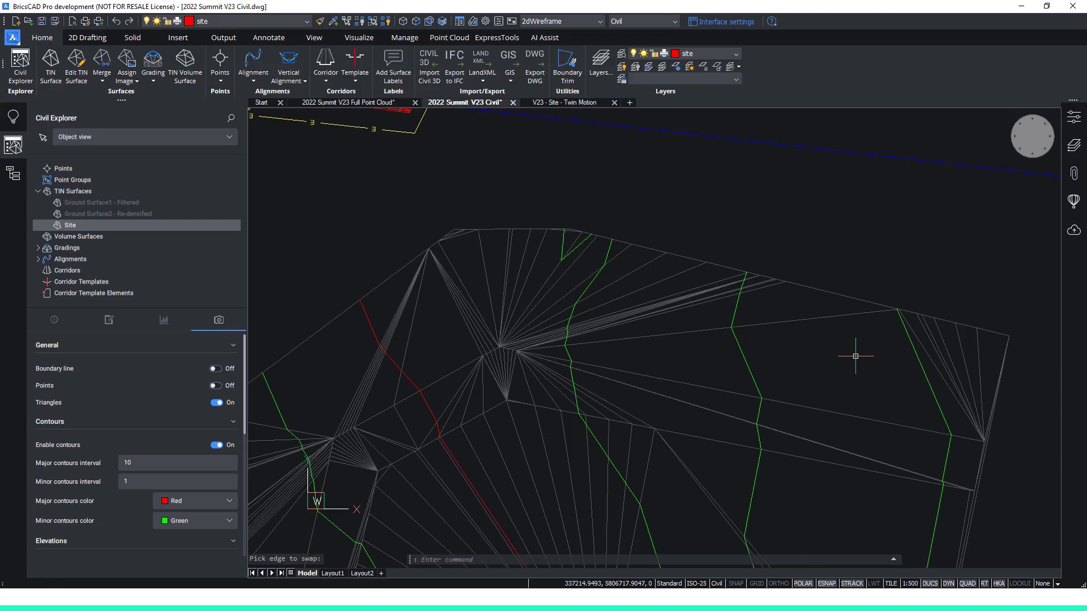
Review the Site surface's definition history by step, from the Land XML import to the smoothen and swap edge entries.
left_click(116, 322)
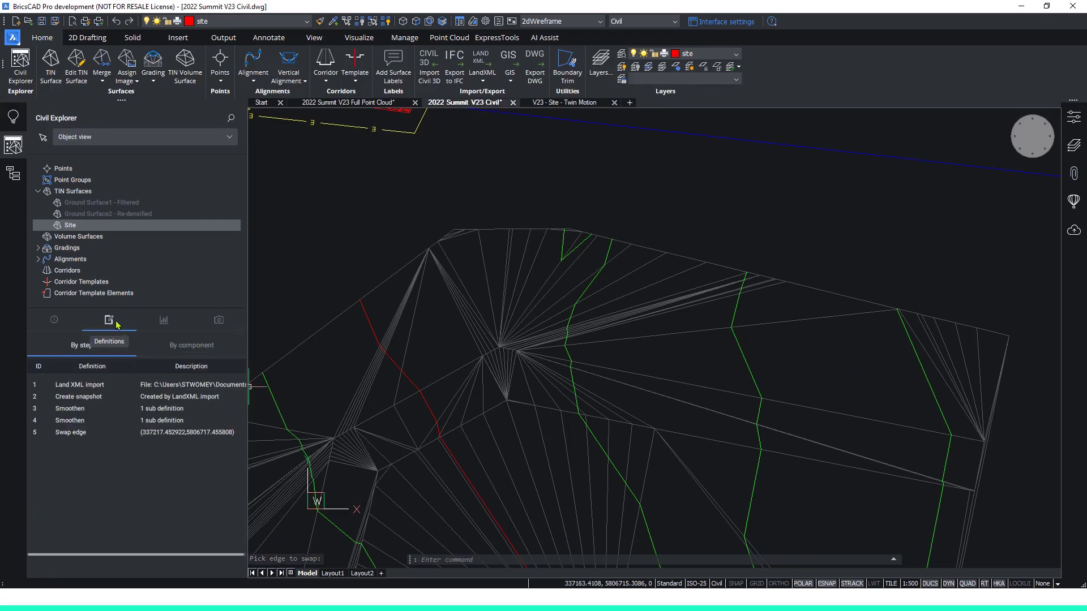
left_click(171, 387)
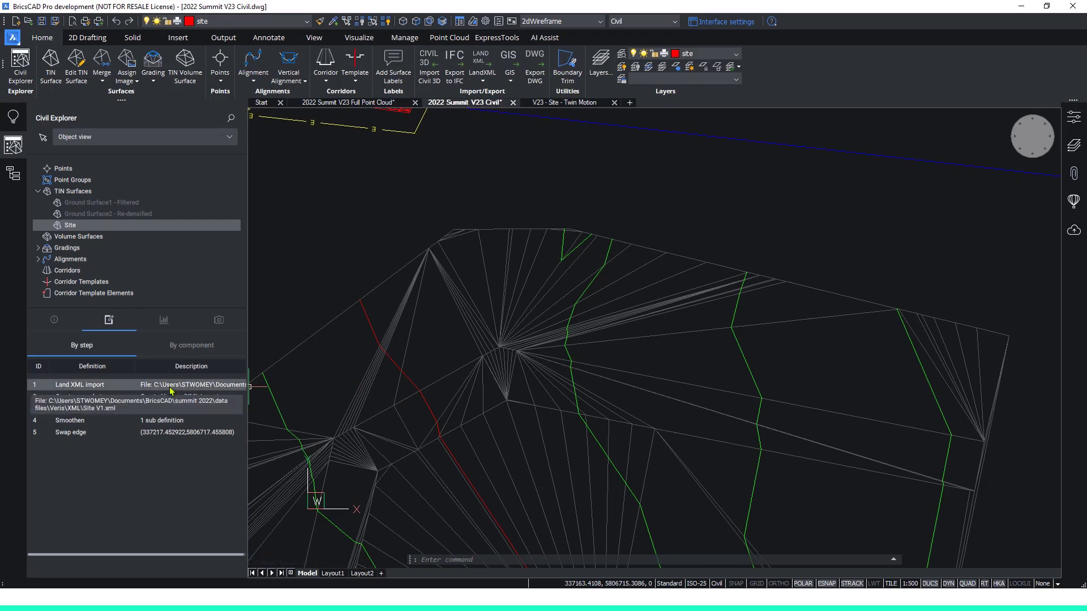
left_click(167, 422)
left_click(166, 432)
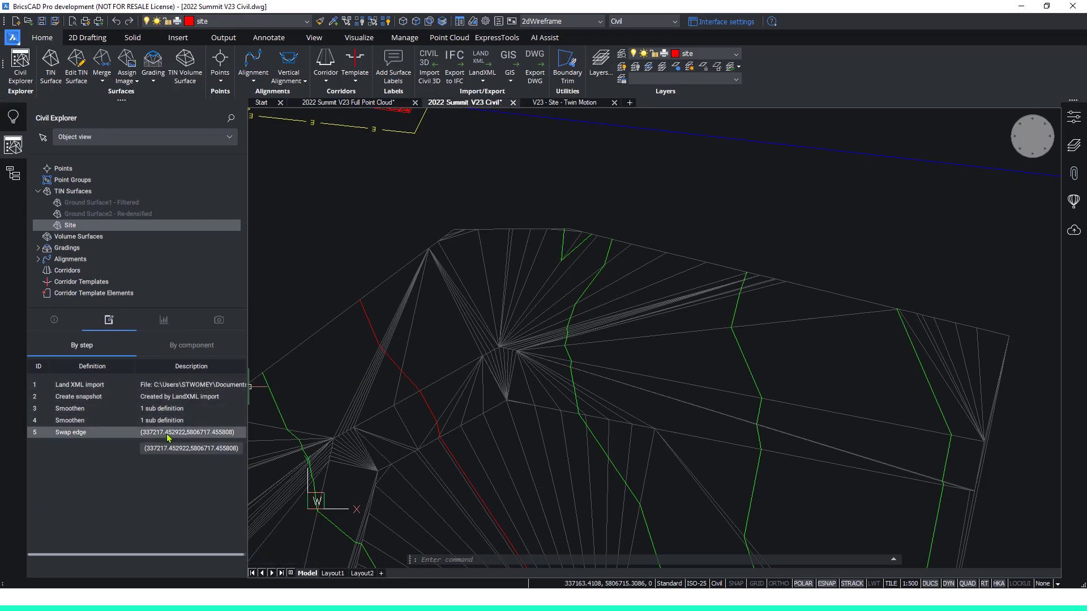
Replace the source file of the Site surface's Land XML import definition with Site V2.xml.
scroll(679, 343, "down", 4)
middle_click_drag(680, 343, 718, 285)
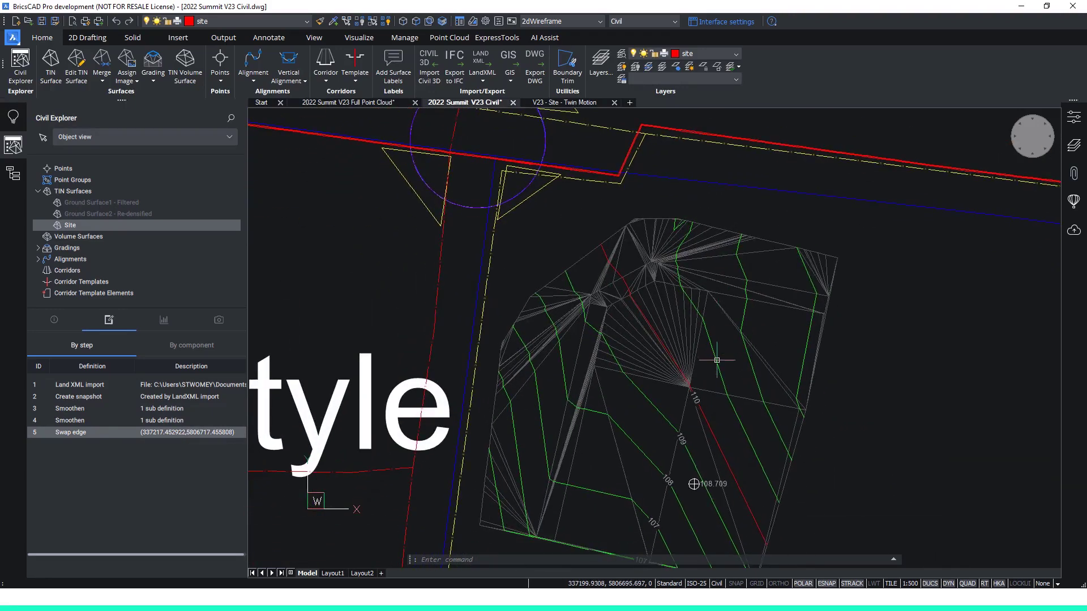
scroll(718, 359, "up", 2)
mouse_move(719, 359)
middle_mouse_down()
mouse_move(839, 270)
mouse_move(818, 297)
middle_mouse_up()
scroll(839, 270, "down", 2)
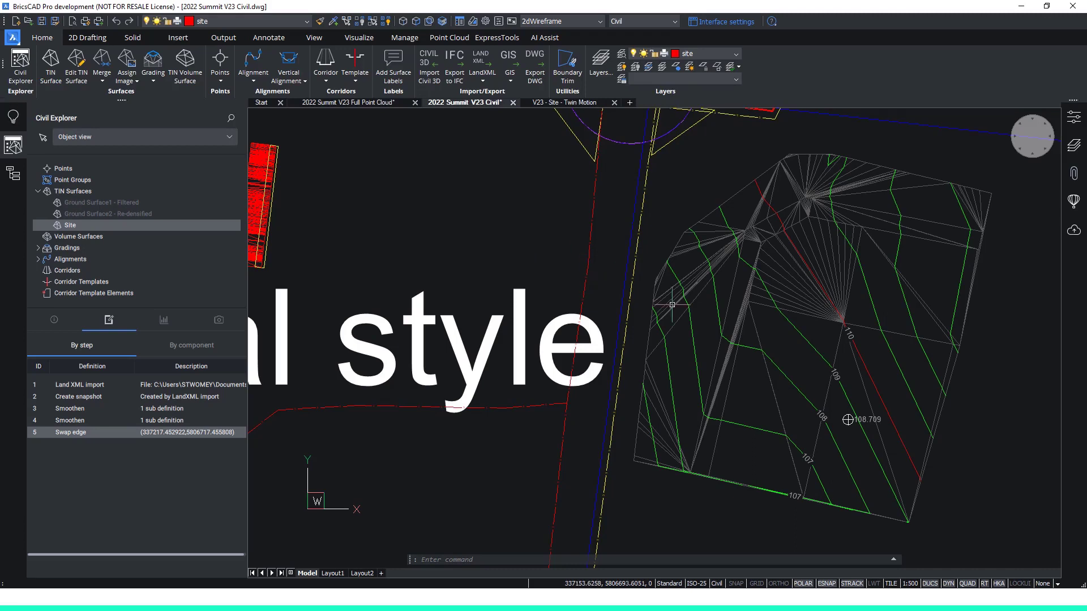
middle_click_drag(777, 339, 805, 372)
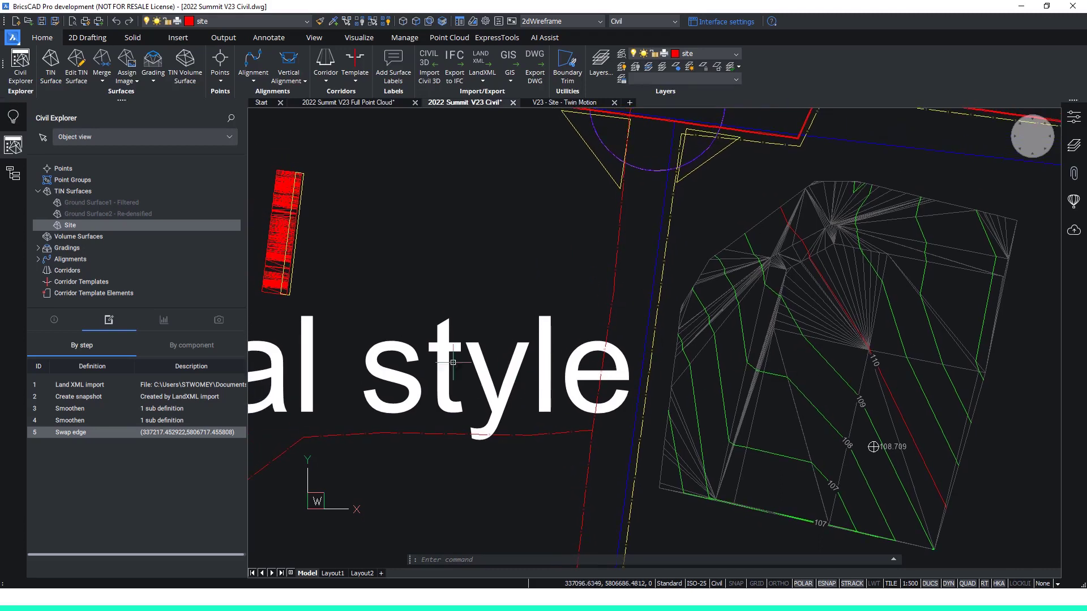
double_click(145, 386)
left_click_drag(240, 79, 327, 87)
left_click(462, 140)
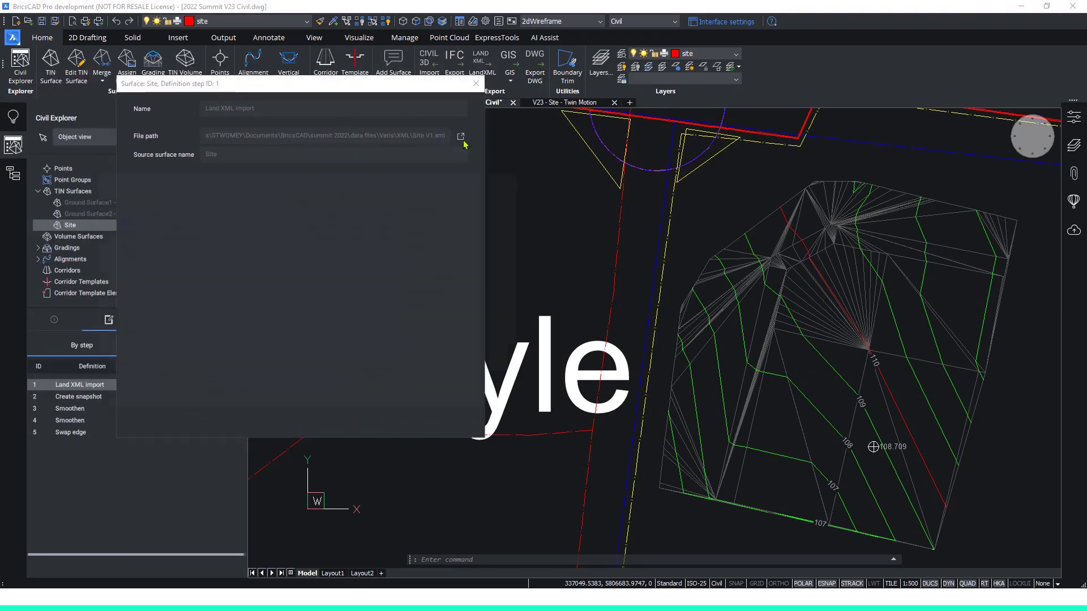
left_click(175, 236)
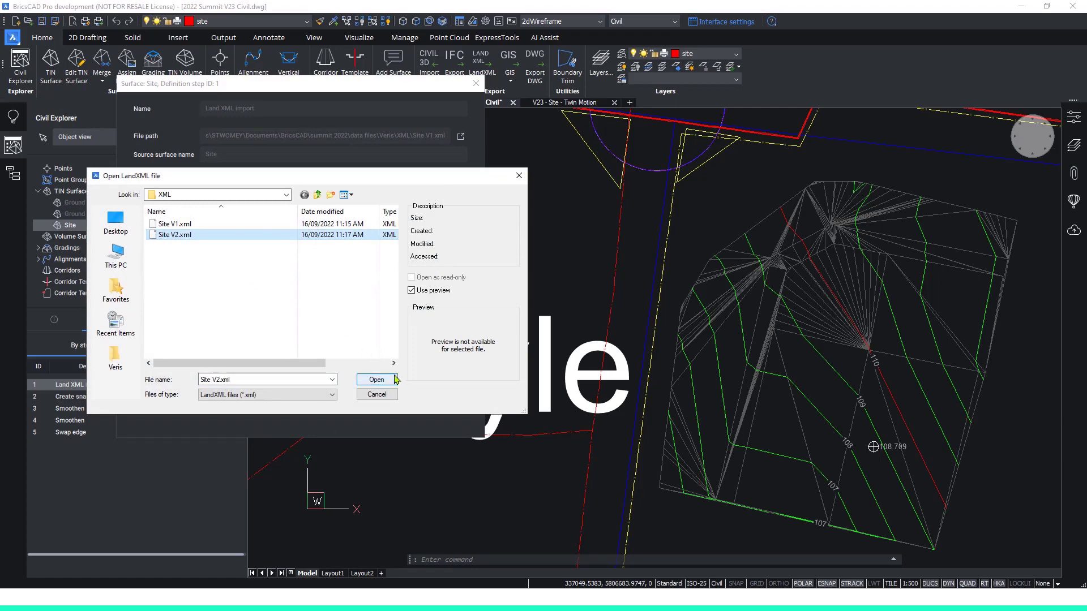
left_click(377, 380)
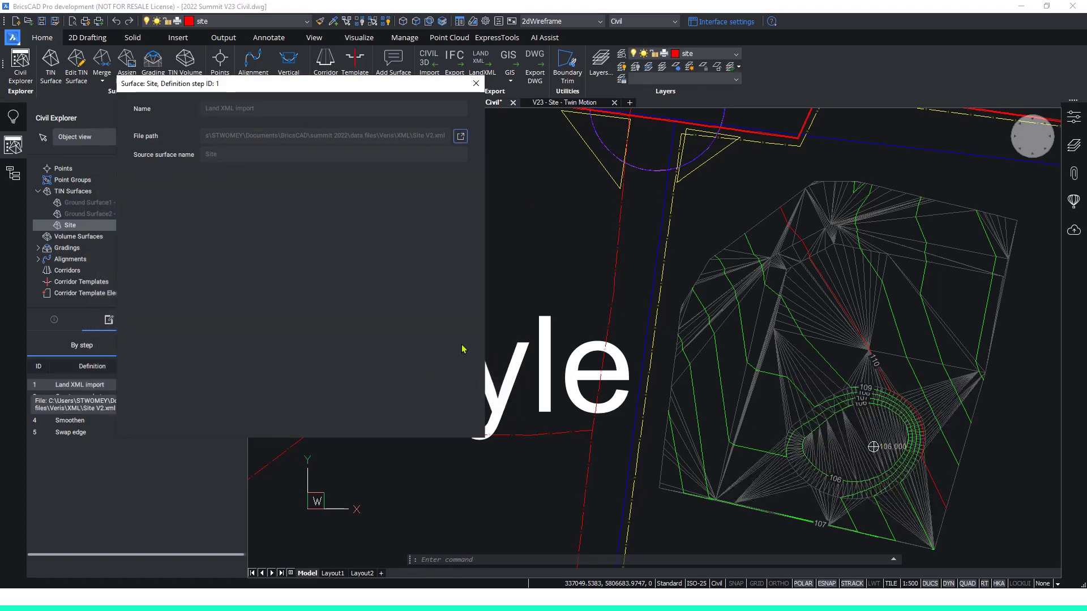
left_click(476, 85)
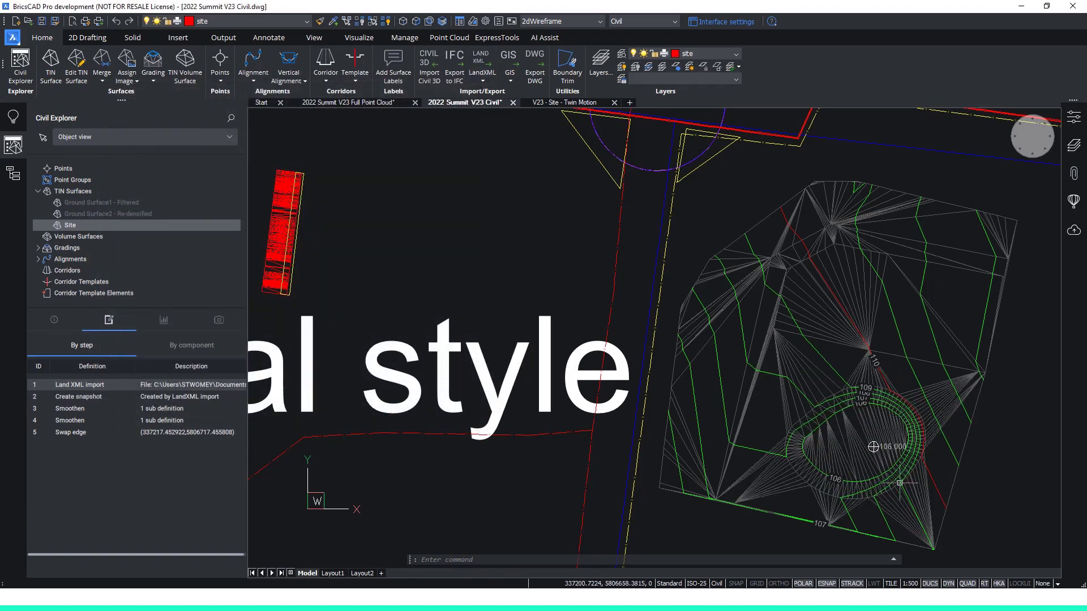
Stretch the southern end of the contour label line westward, just below the Site surface's southern boundary.
scroll(872, 527, "up", 3)
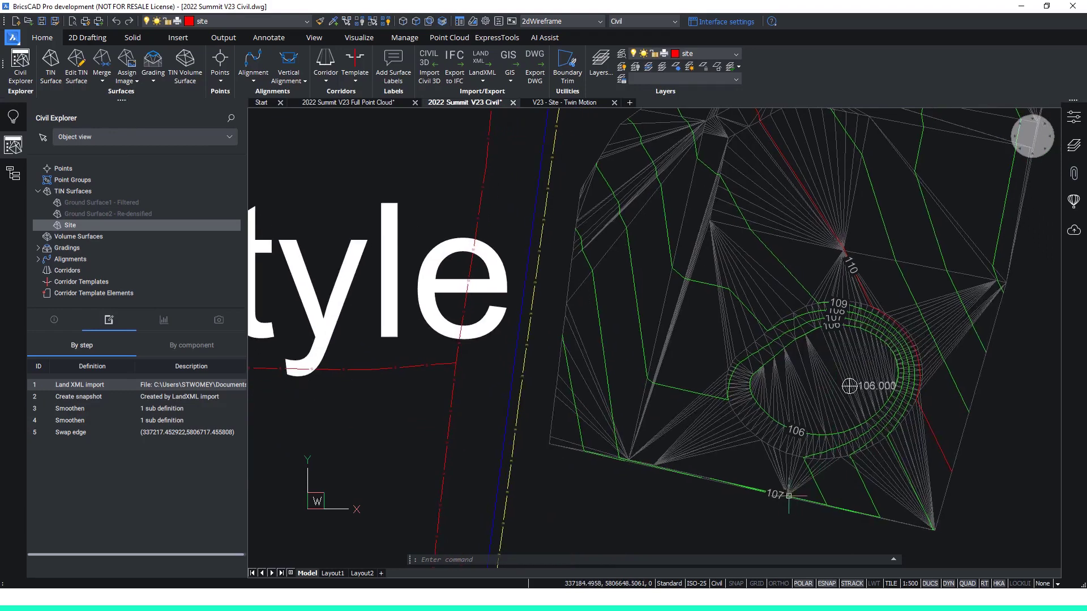
left_click(759, 544)
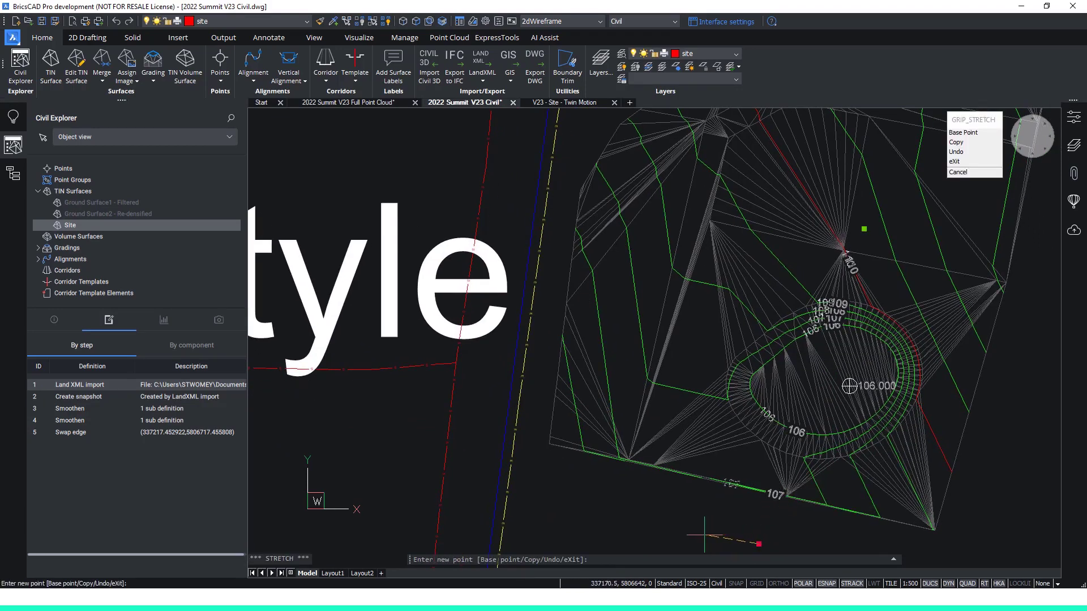
left_click(687, 533)
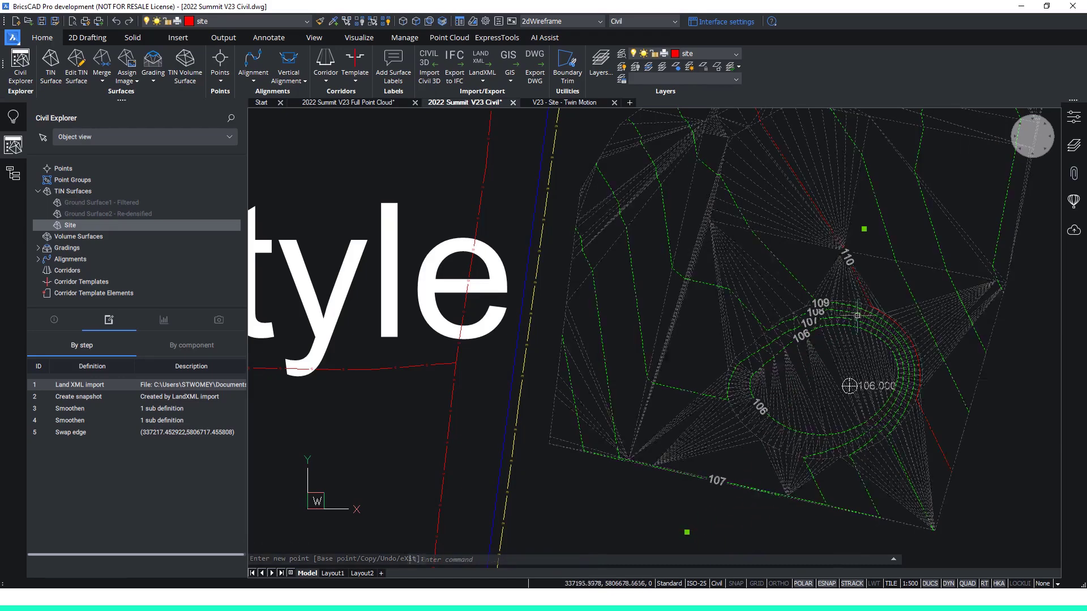
key("Escape")
key("Escape")
key("Escape")
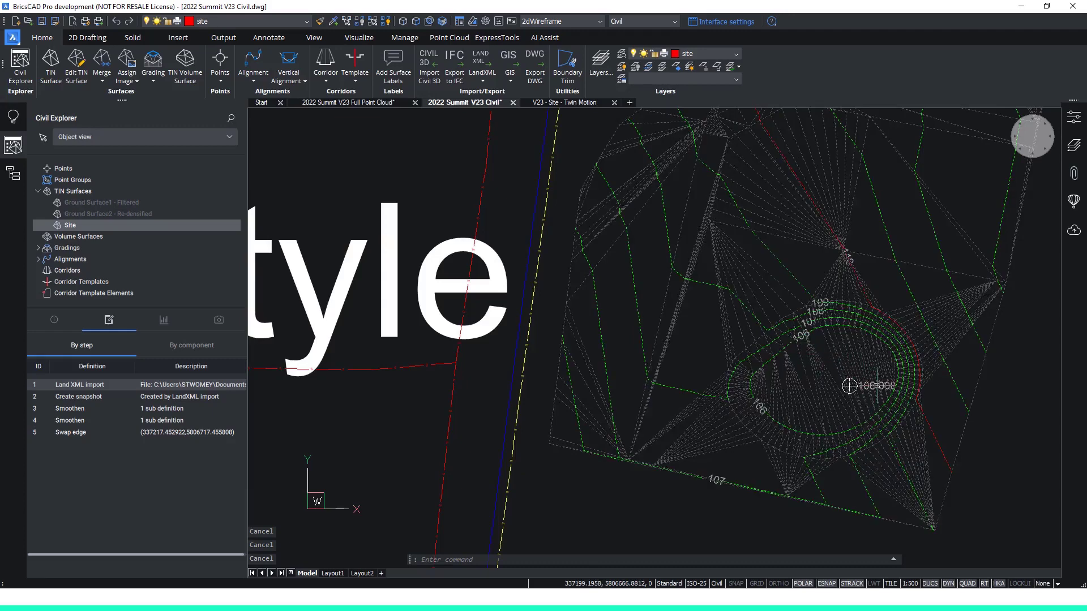
Inspect the spot elevation label inside the oval excavation on the Site surface.
scroll(867, 397, "up", 5)
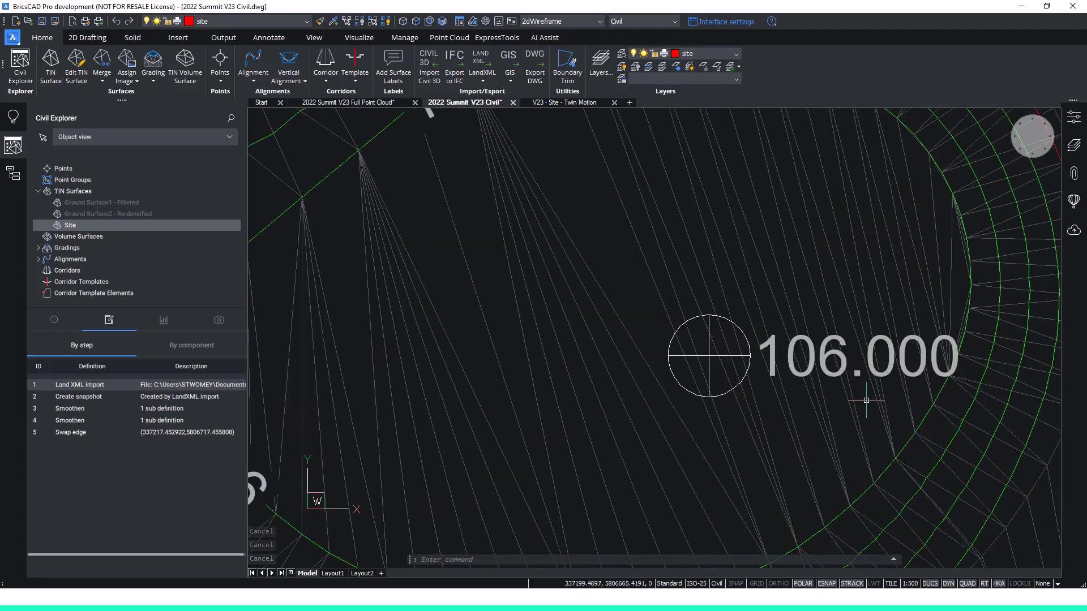
left_click(872, 366)
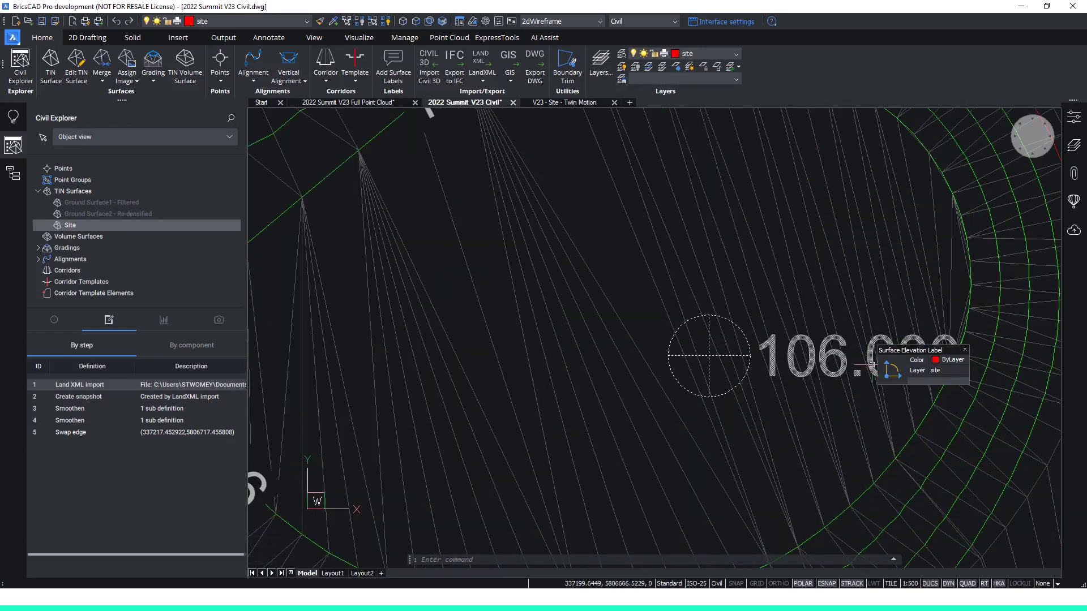
key("Escape")
scroll(748, 351, "down", 6)
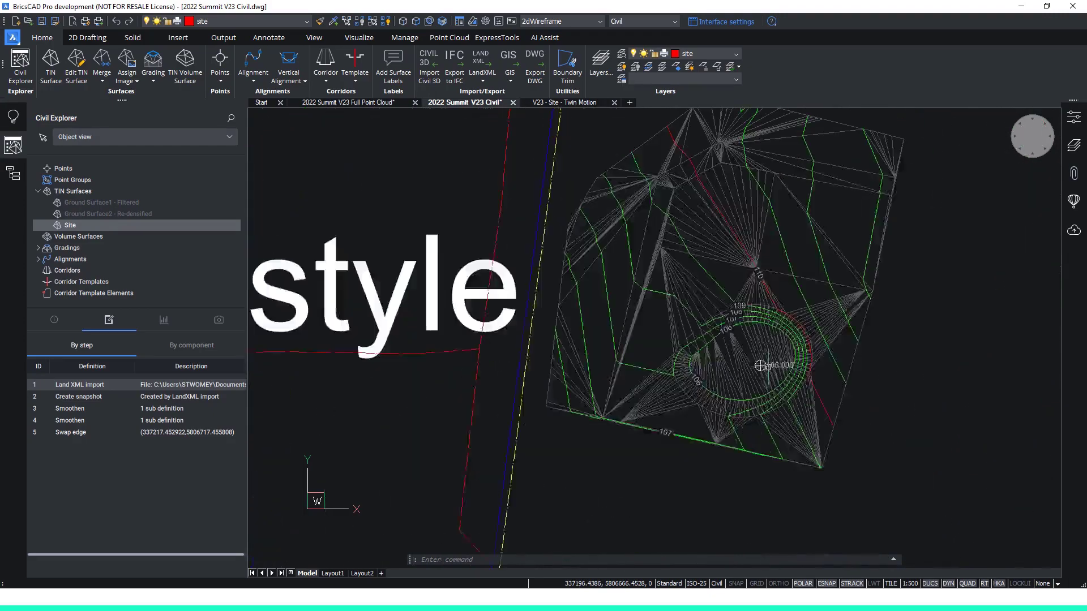
Disable both Smoothen definitions and the Swap edge definition of the Site surface.
scroll(739, 345, "up", 5)
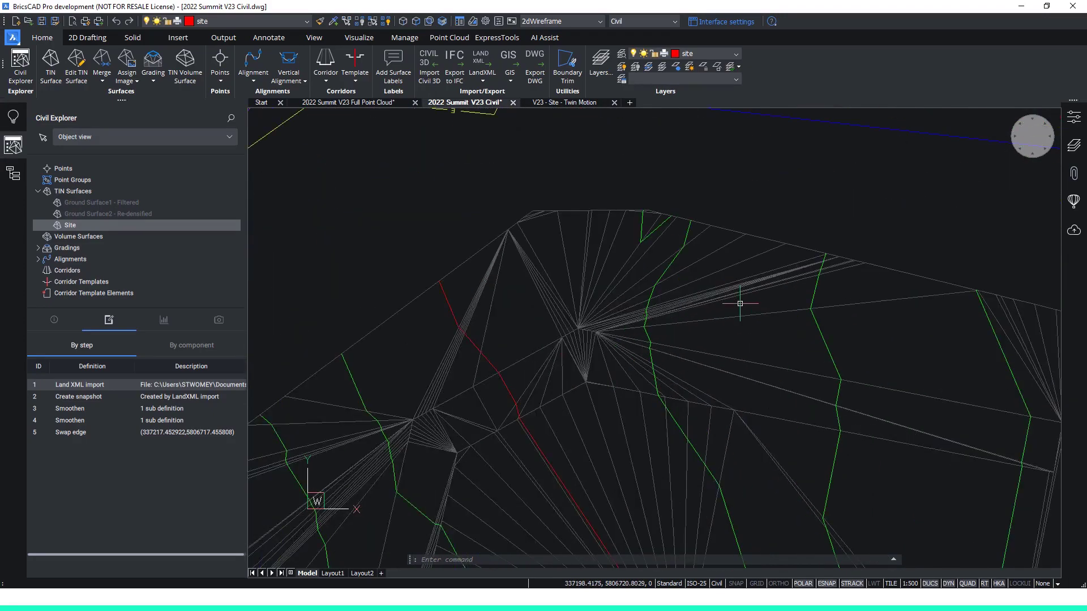
key("Escape")
key("Escape")
left_click(161, 410)
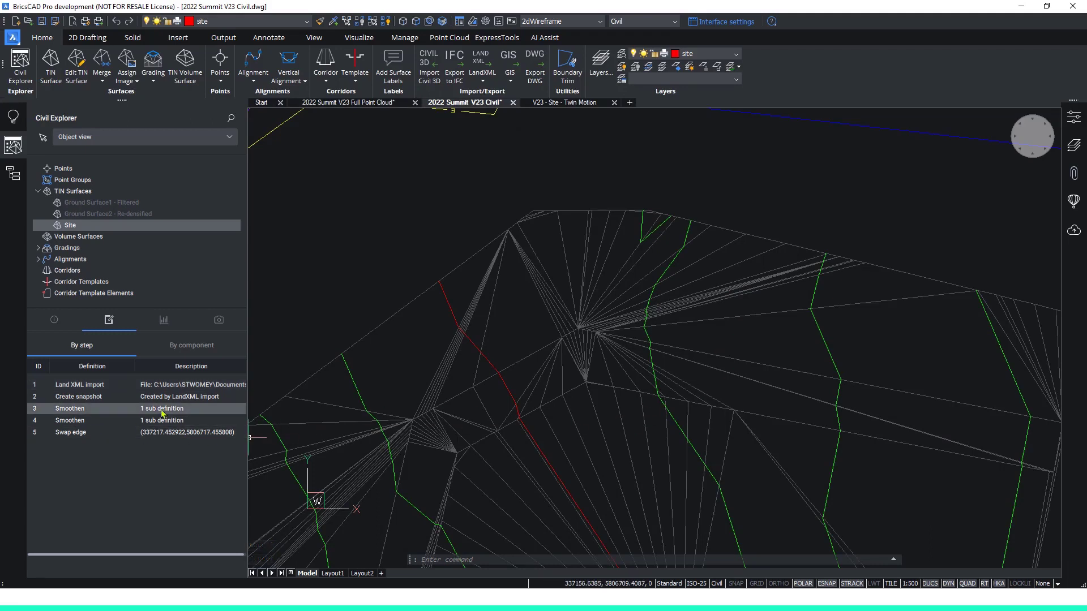
left_click(169, 436, "shift")
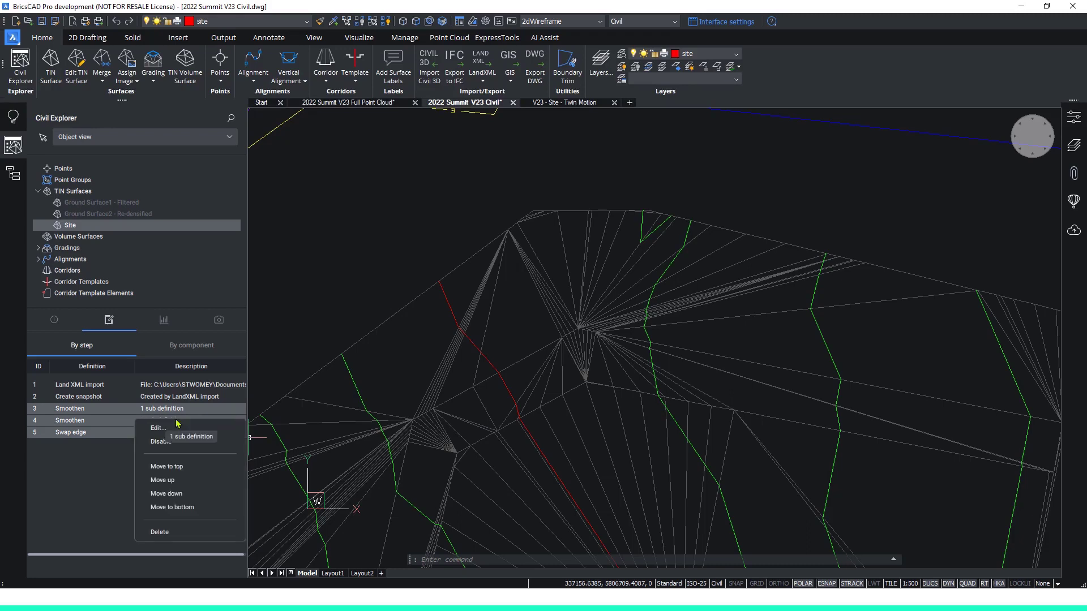
right_click(176, 422)
left_click(162, 441)
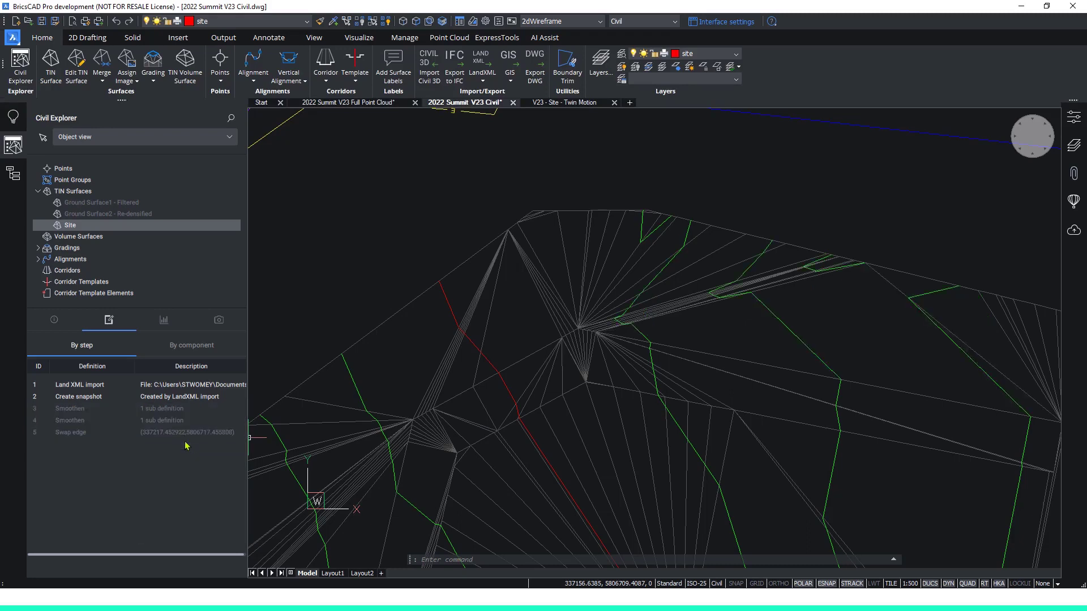
Re-enable both Smoothen definitions and the Swap edge definition of the Site surface.
left_click(182, 413)
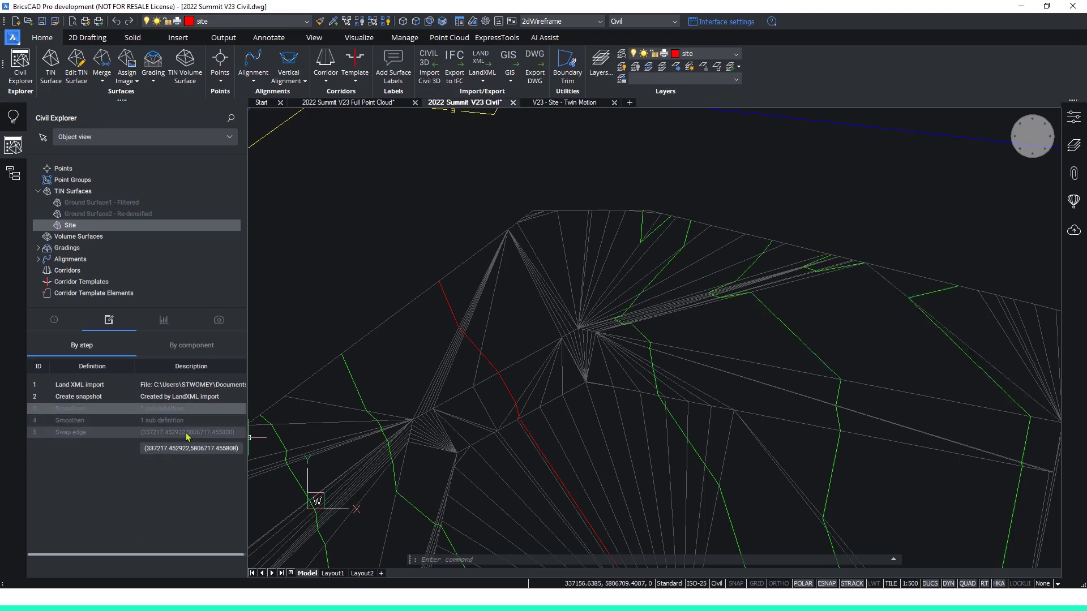
left_click(187, 433, "shift")
right_click(187, 434)
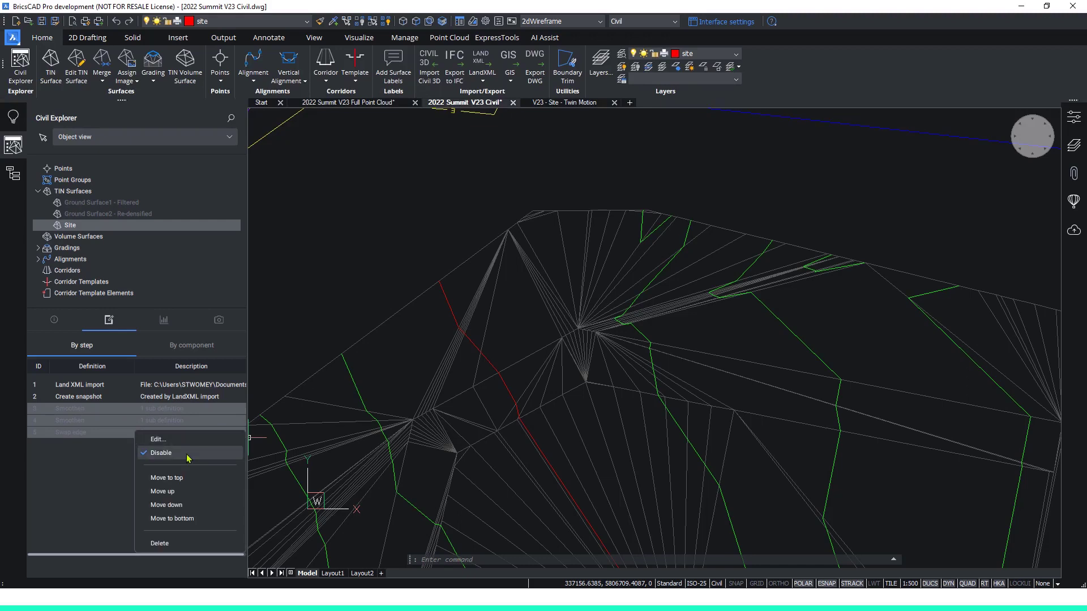
left_click(188, 457)
right_click(138, 409)
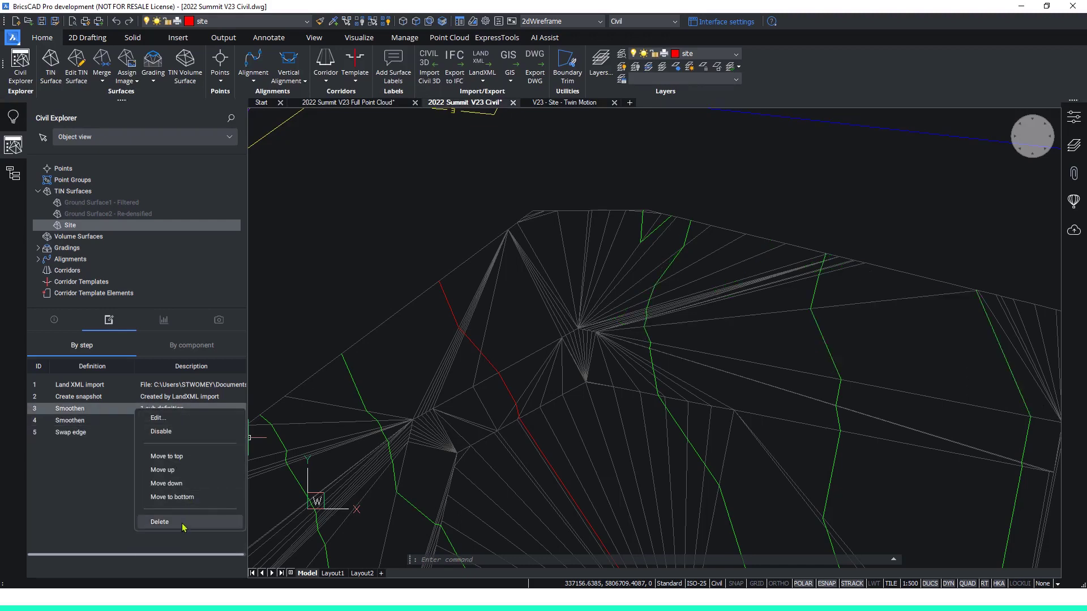
left_click(187, 460)
scroll(607, 292, "down", 4)
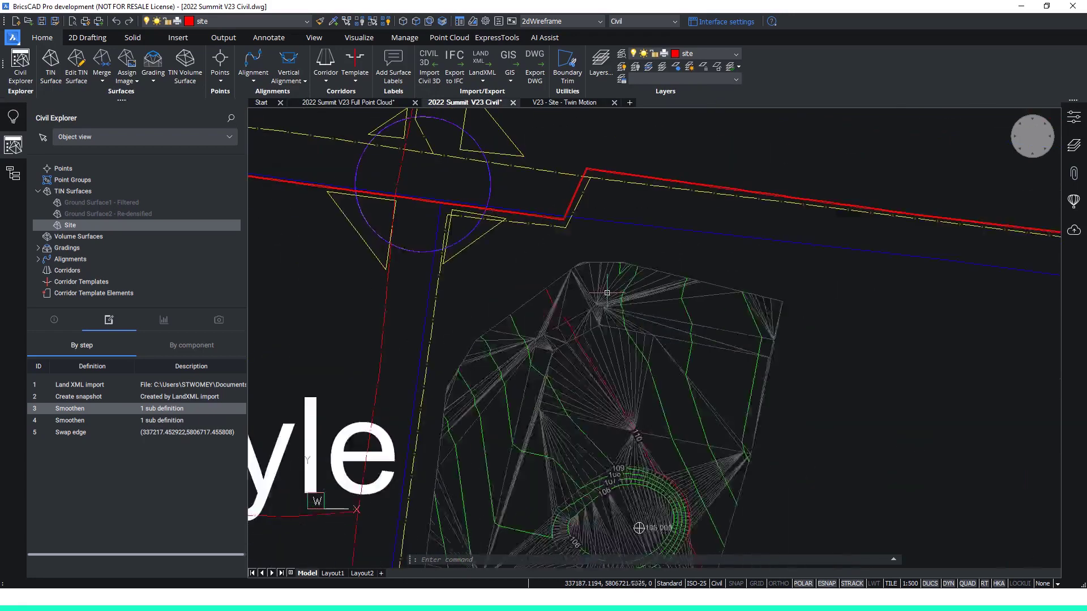
mouse_move(607, 293)
middle_mouse_down()
mouse_move(708, 223)
mouse_move(783, 231)
middle_mouse_up()
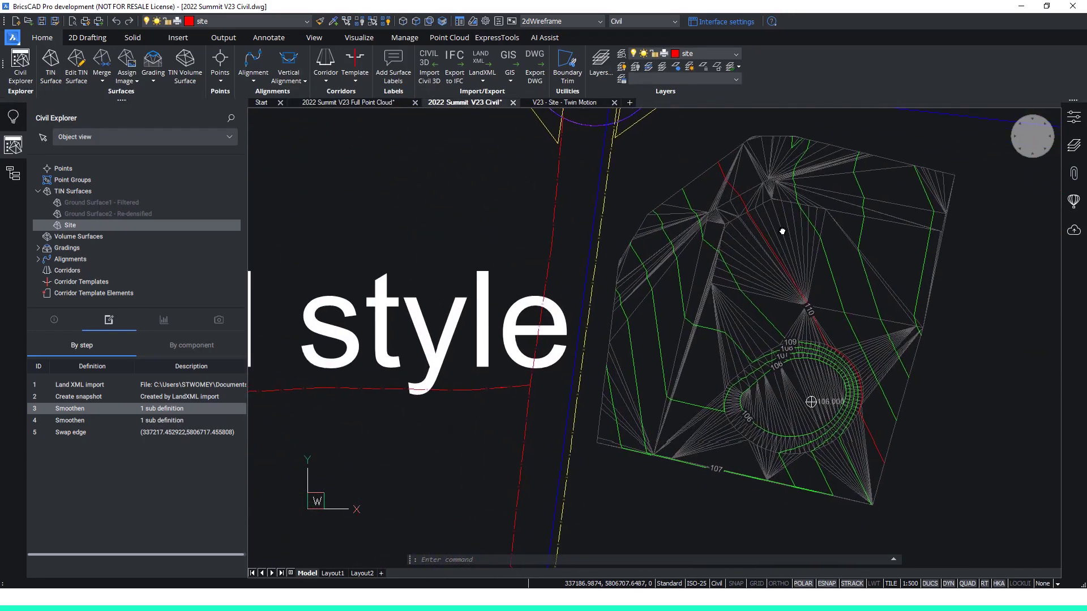
left_click(780, 228)
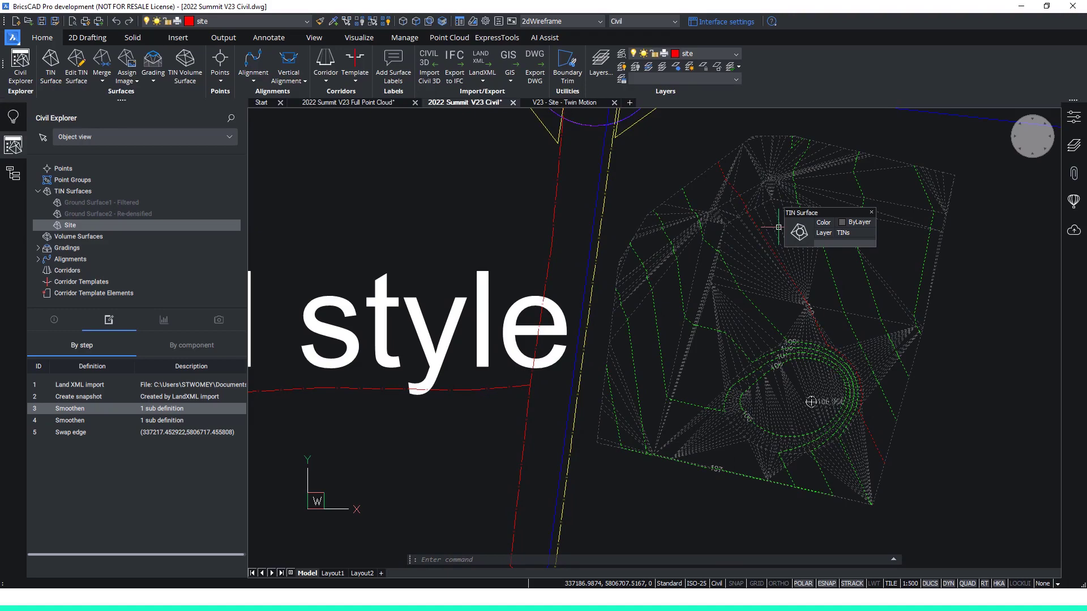
key("Escape")
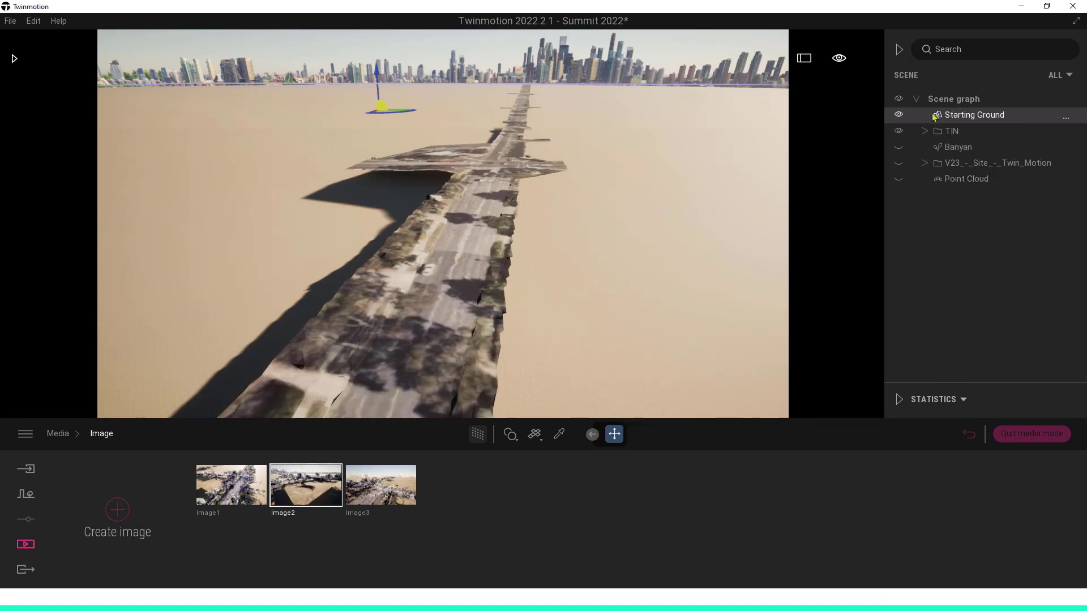
Switch to Twinmotion, hide the TIN folder, and show the Point Cloud and the V23_-_Site_-_Twin_Motion folder in the scene.
left_click(900, 178)
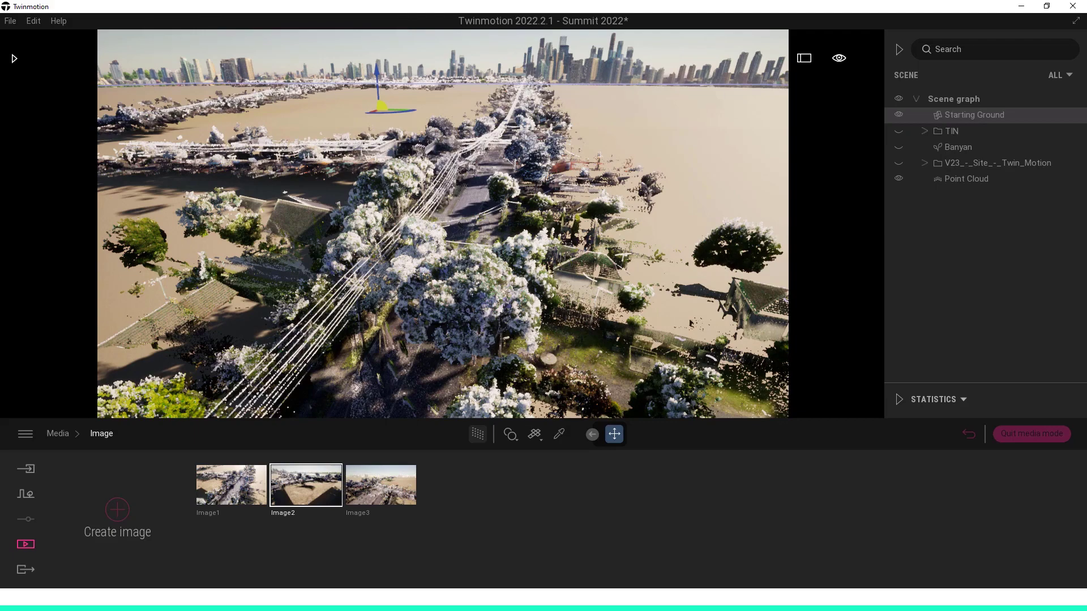
middle_click_drag(535, 250, 606, 238, "shift")
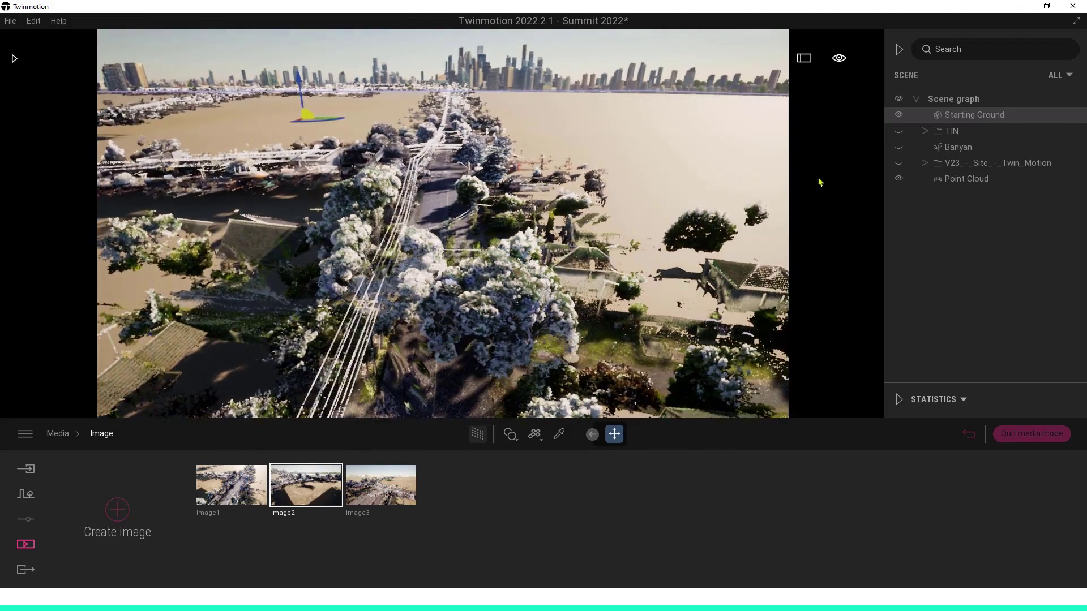
left_click(899, 163)
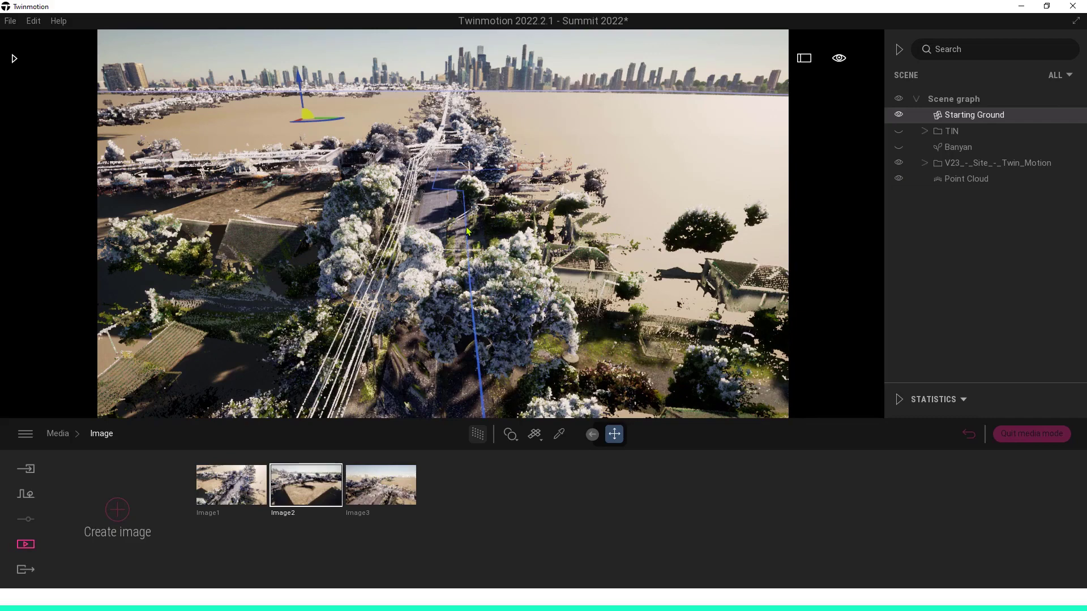
Examine the point cloud and site model around the road, comparing the saved views Image1, Image2 and Image3 and ending on Image2.
middle_click_drag(467, 227, 476, 173, "shift")
scroll(478, 211, "up", 8)
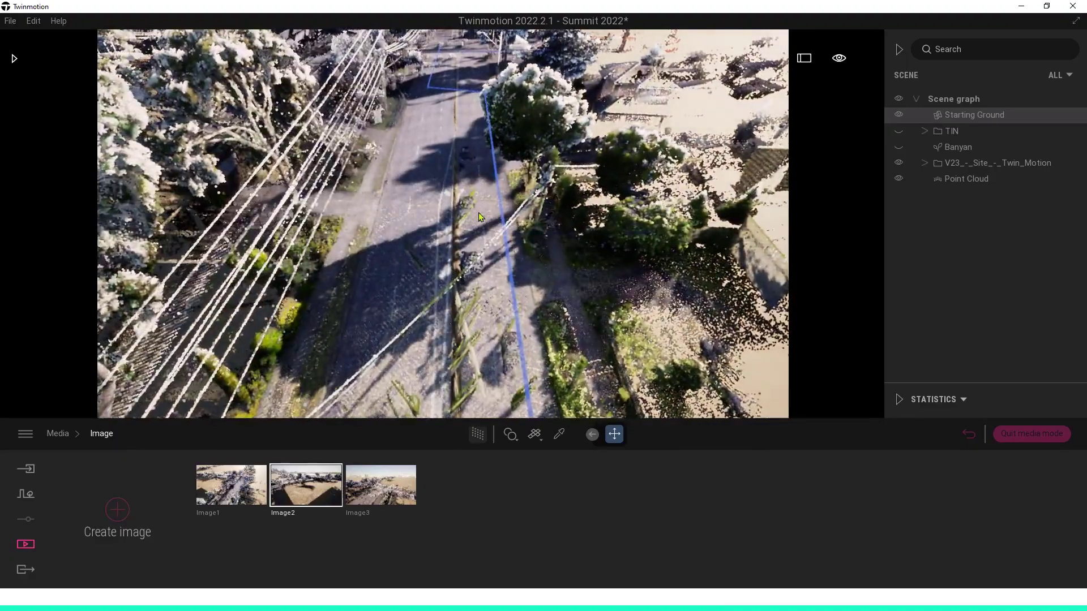
mouse_move(478, 212)
middle_mouse_down("shift")
mouse_move(521, 280)
mouse_move(484, 220)
middle_mouse_up("shift")
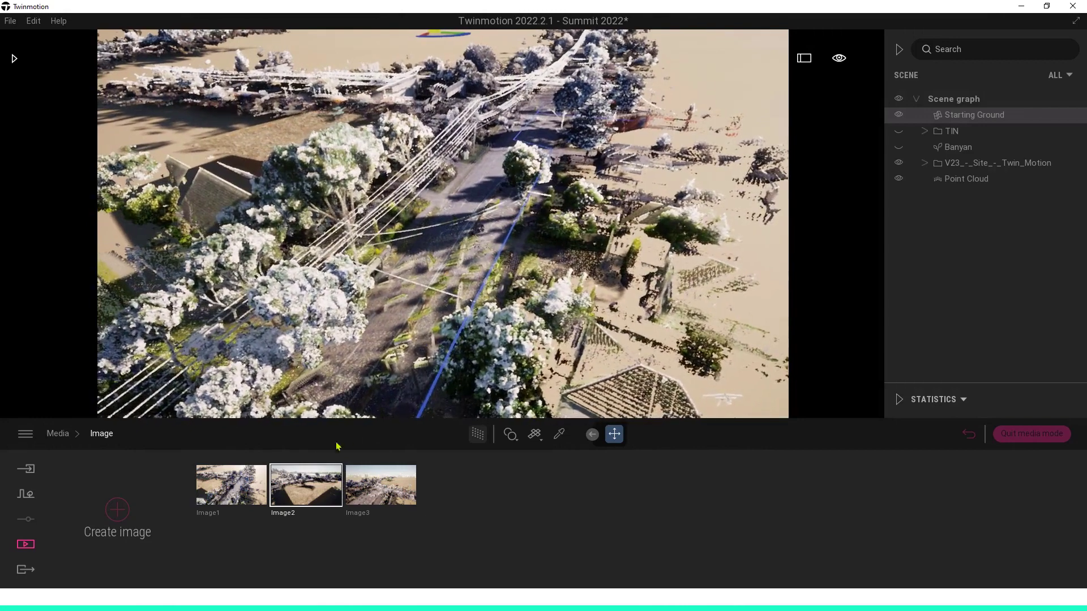
left_click(239, 485)
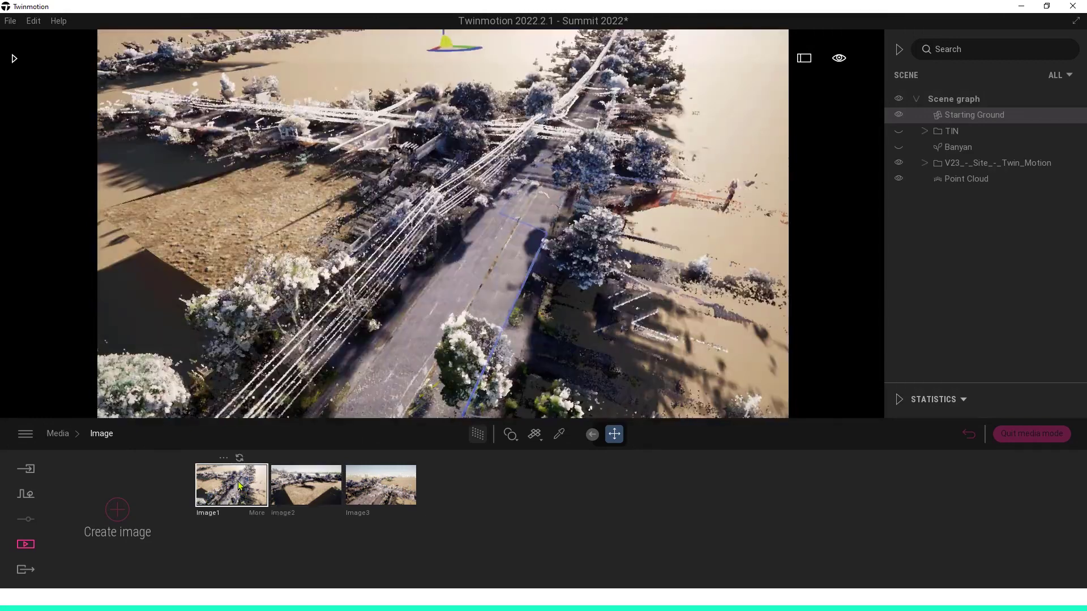
left_click(309, 484)
left_click(382, 487)
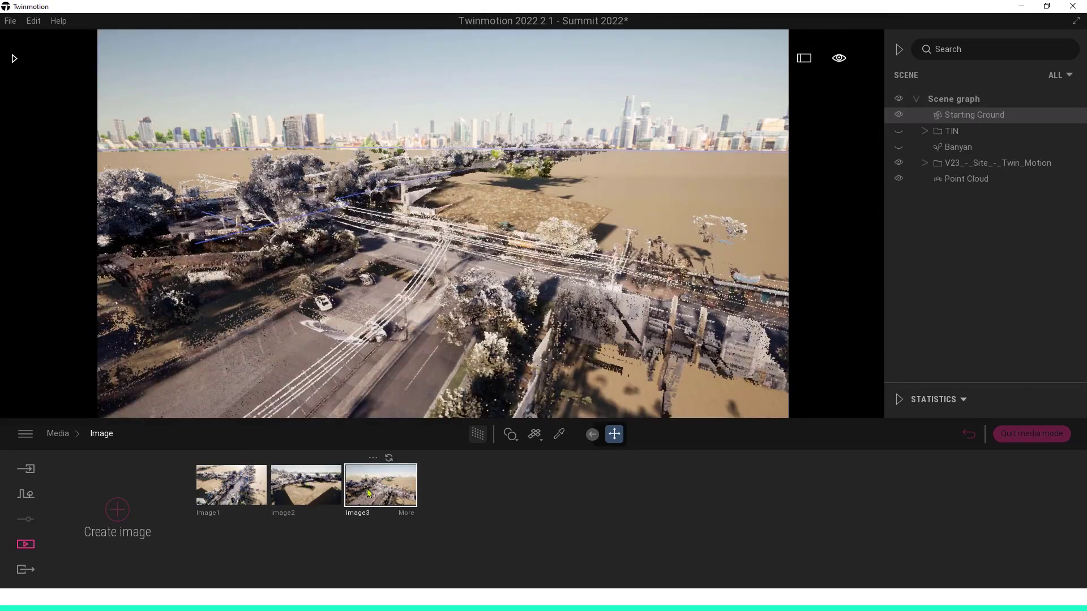
left_click(323, 488)
left_click(243, 492)
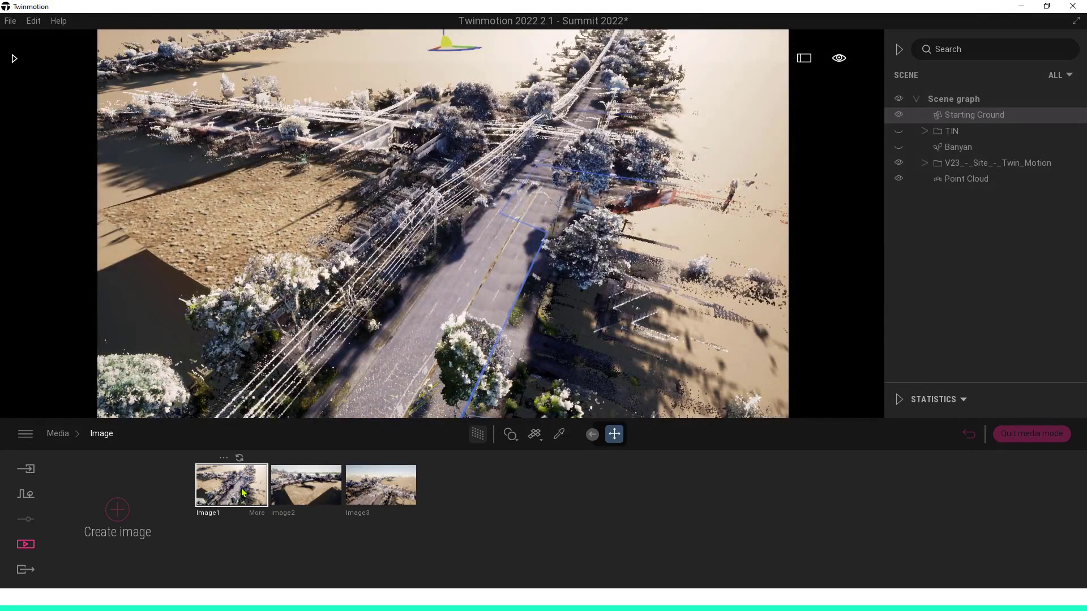
left_click(319, 484)
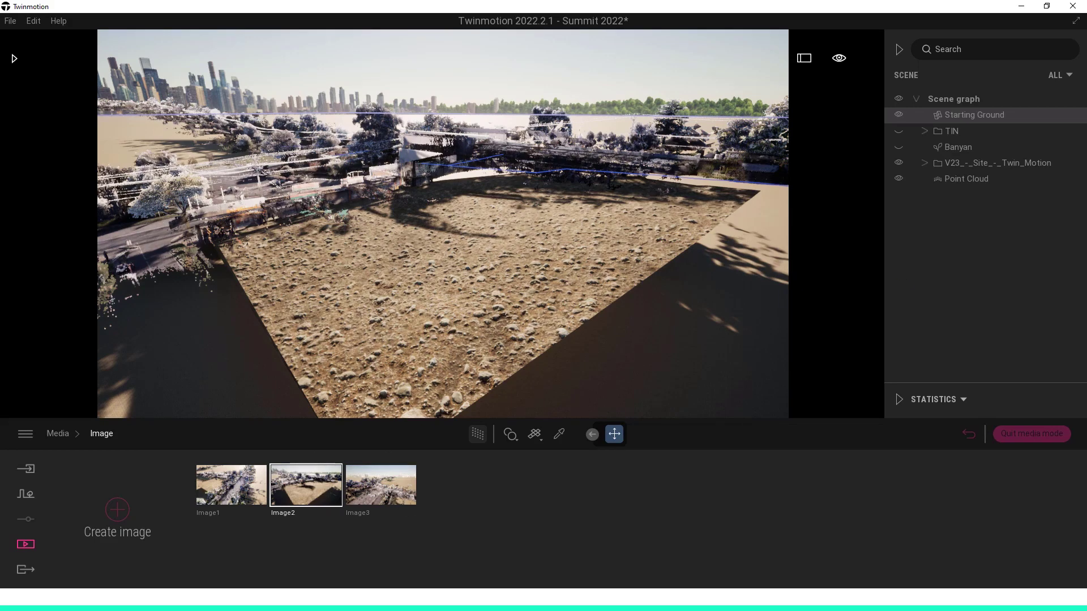
Switch to BricsCAD, enlarge its window over Twinmotion, and change the Site surface's Land XML import file to Site V2.xml.
left_click_drag(1086, 61, 366, 37)
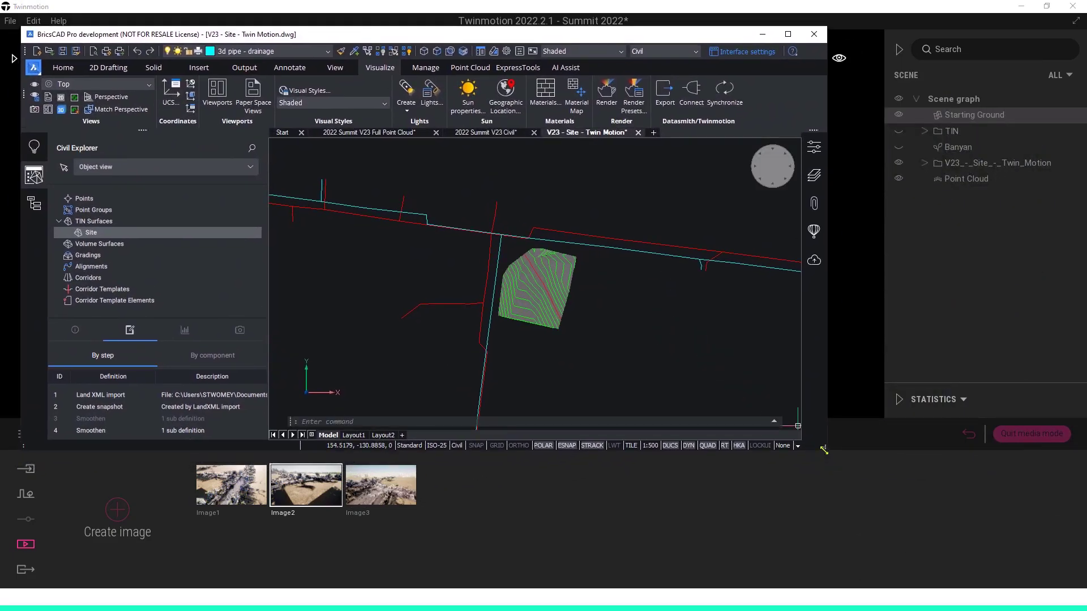
left_click_drag(824, 450, 877, 510)
left_click(140, 234)
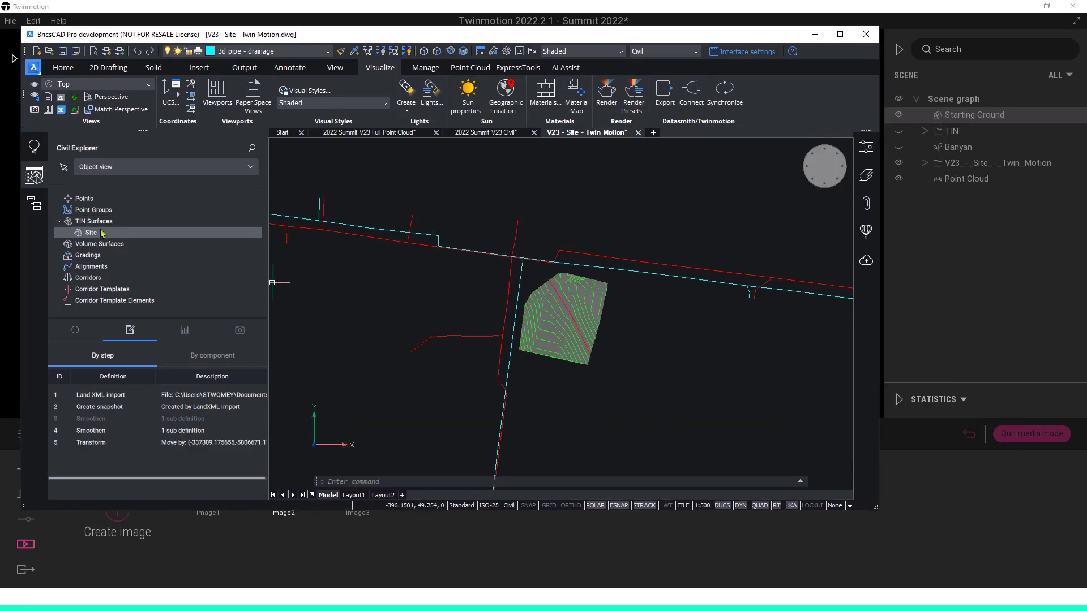
double_click(201, 395)
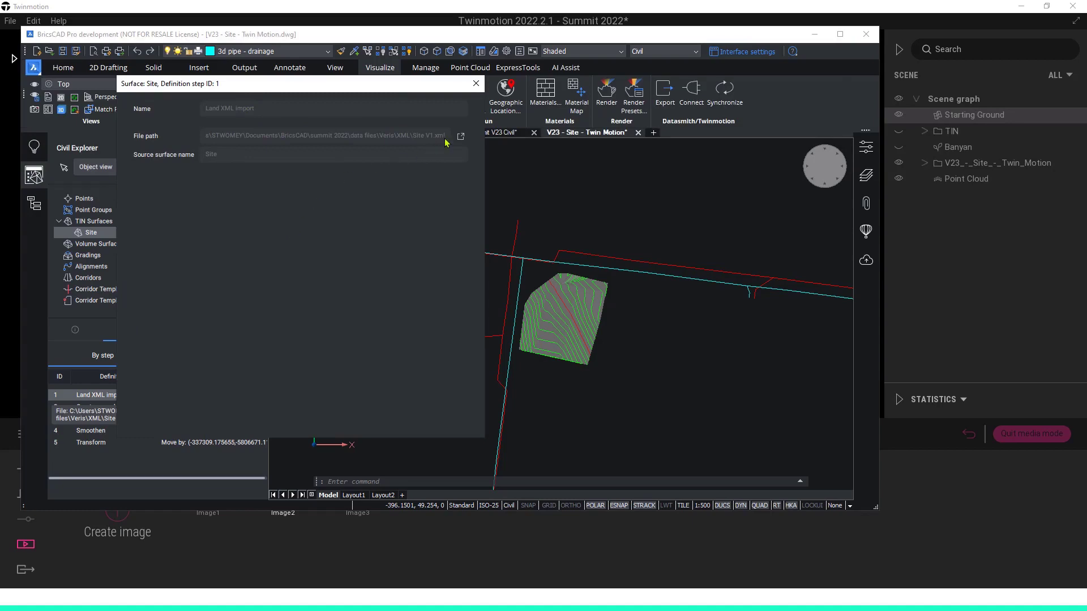
left_click(461, 137)
left_click(176, 235)
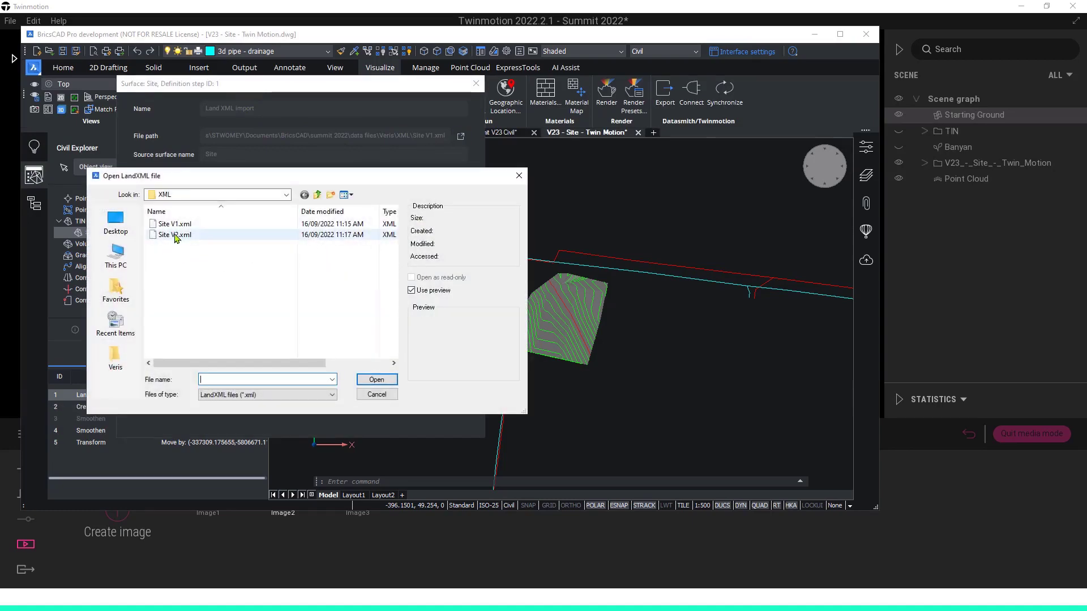
double_click(175, 235)
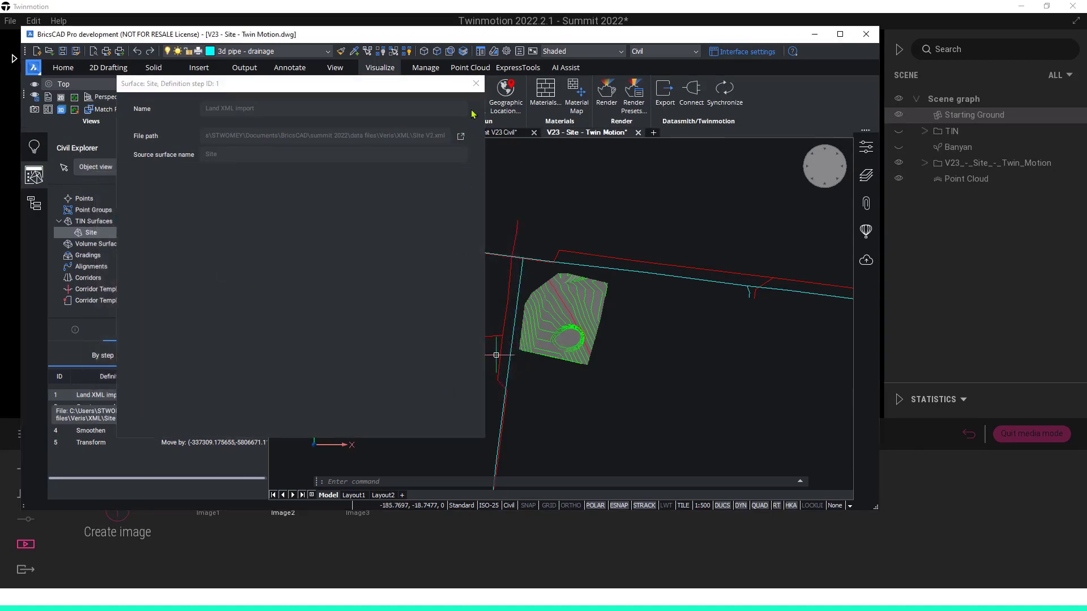
left_click(476, 85)
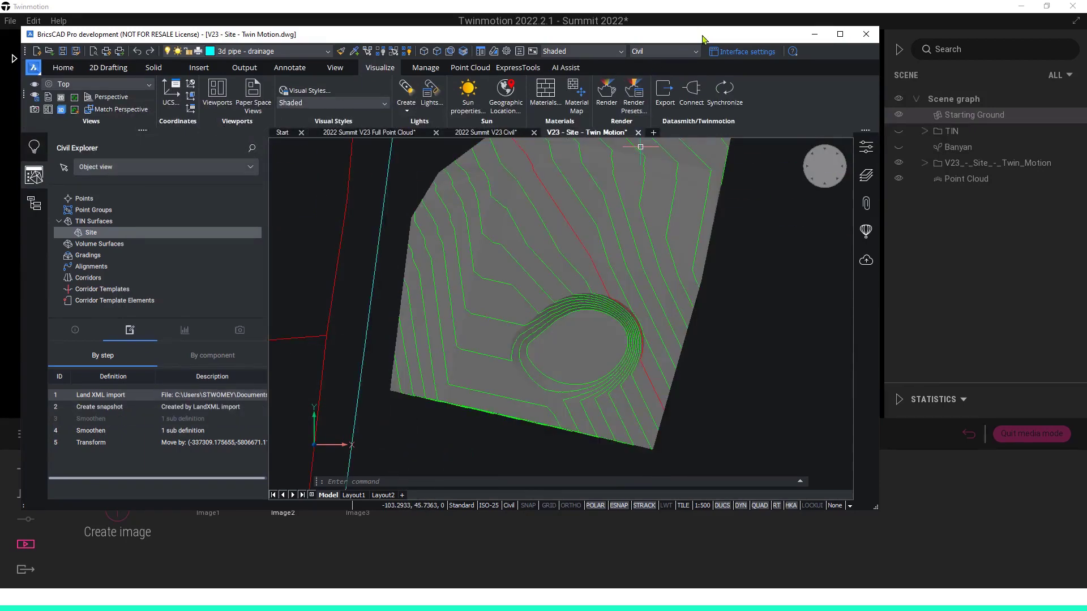
Move the BricsCAD window aside to expose the Twinmotion scene and synchronize the updated Site surface through Datasmith.
left_click_drag(593, 35, 145, 46)
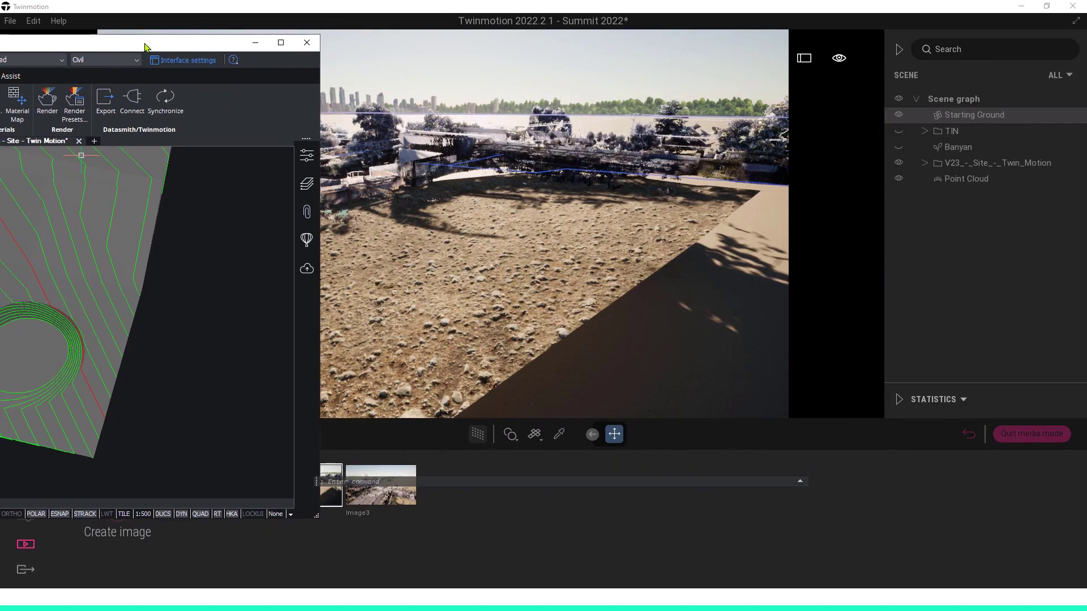
left_click(165, 99)
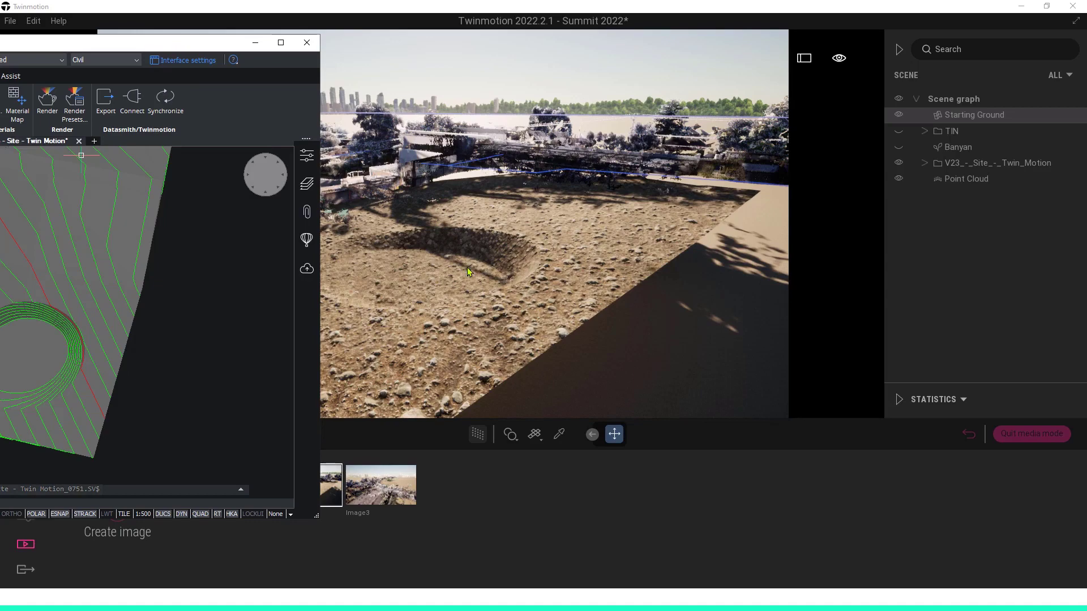
Switch to Twinmotion and examine the updated site surface from the saved views Image3 and Image1.
left_click(633, 280)
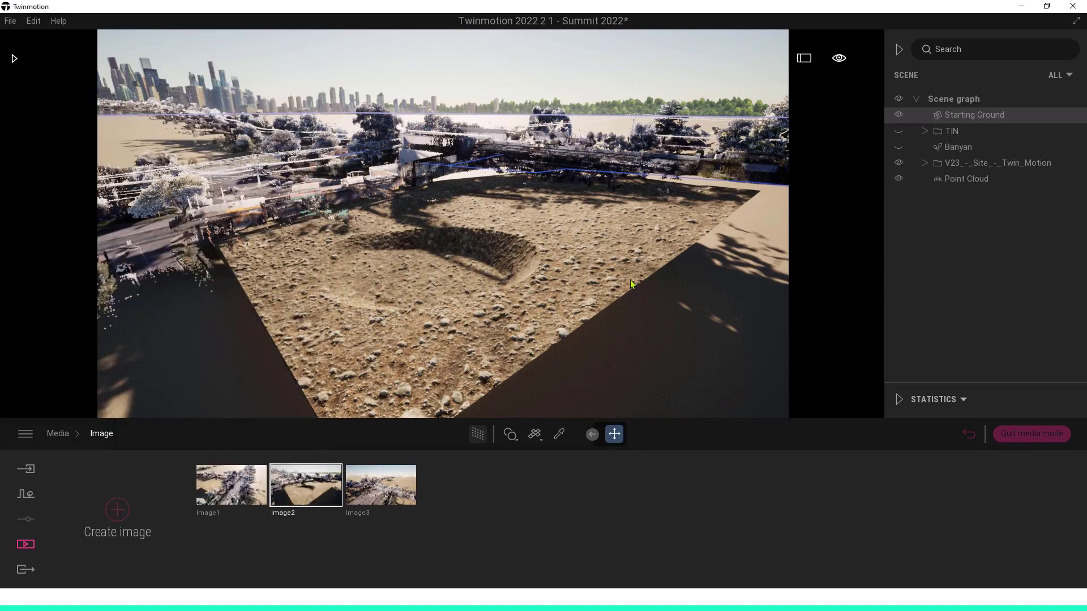
left_click(377, 479)
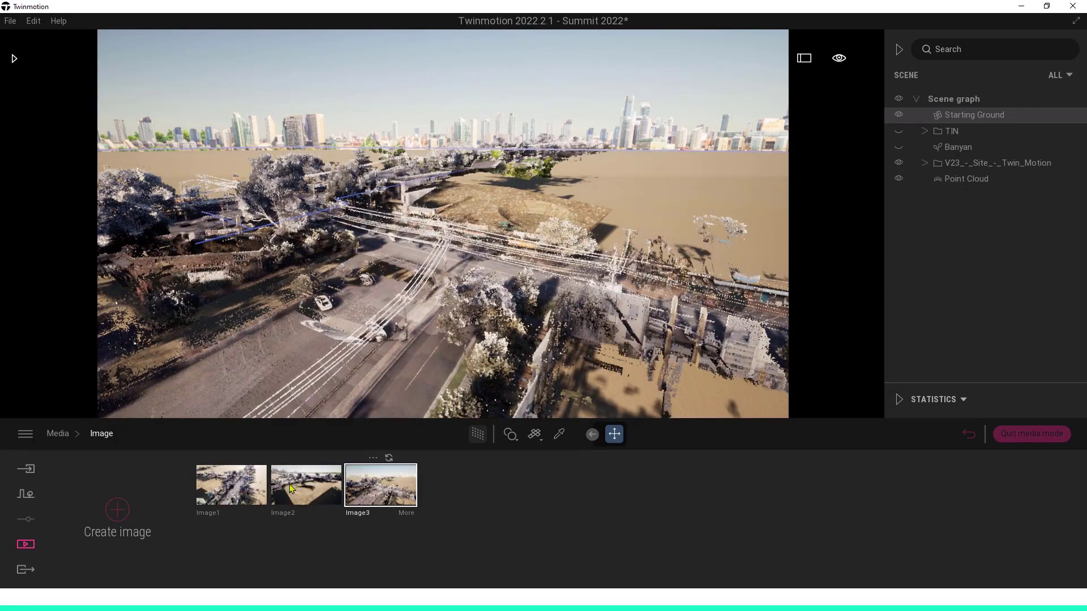
left_click(237, 483)
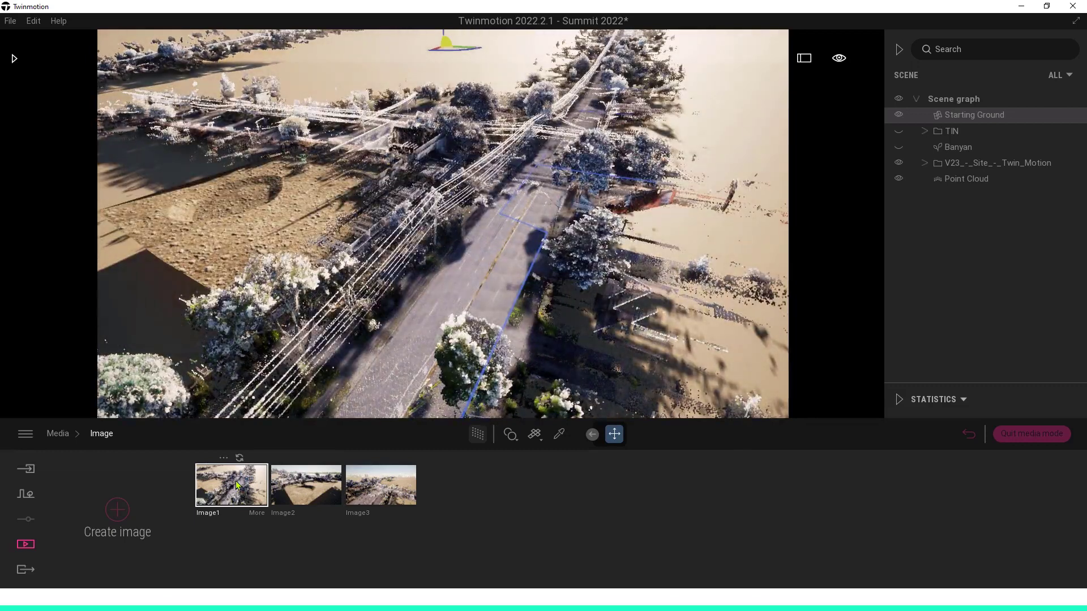